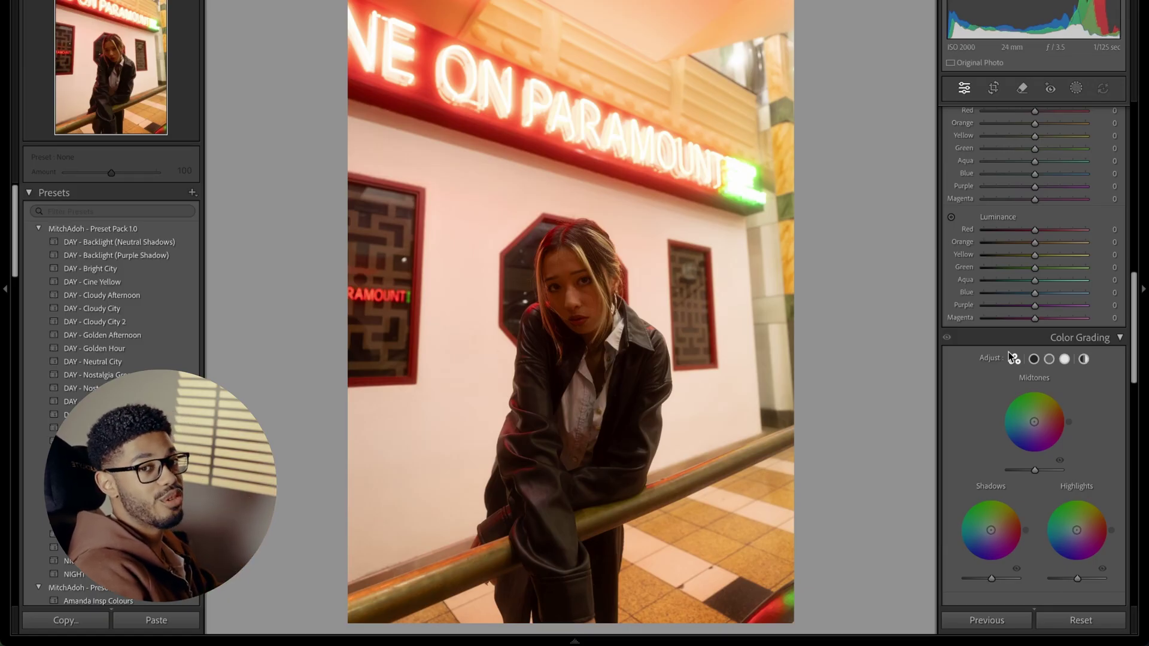
Set the white balance temperature to 3,600 and lower exposure to -0.60.
{"action": "scroll", "coordinate": [1042, 260], "scroll_direction": "up", "scroll_amount": 10}
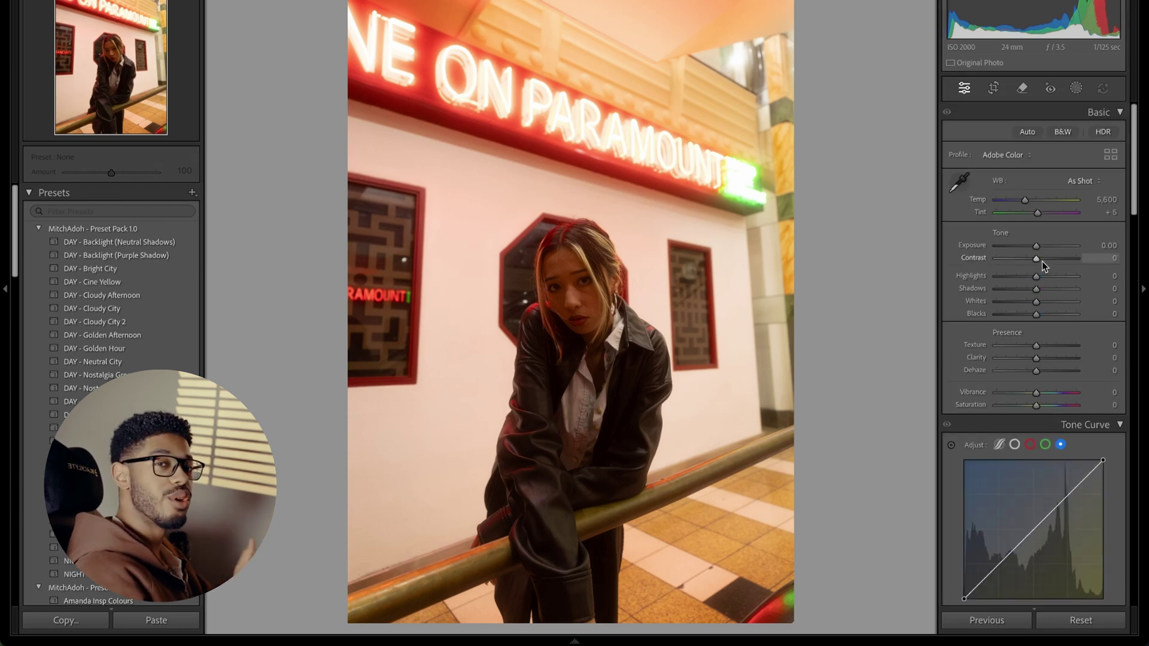
{"action": "left_click", "coordinate": [1082, 199]}
{"action": "type", "text": "3,"}
{"action": "type", "text": "600"}
{"action": "key", "text": "Return"}
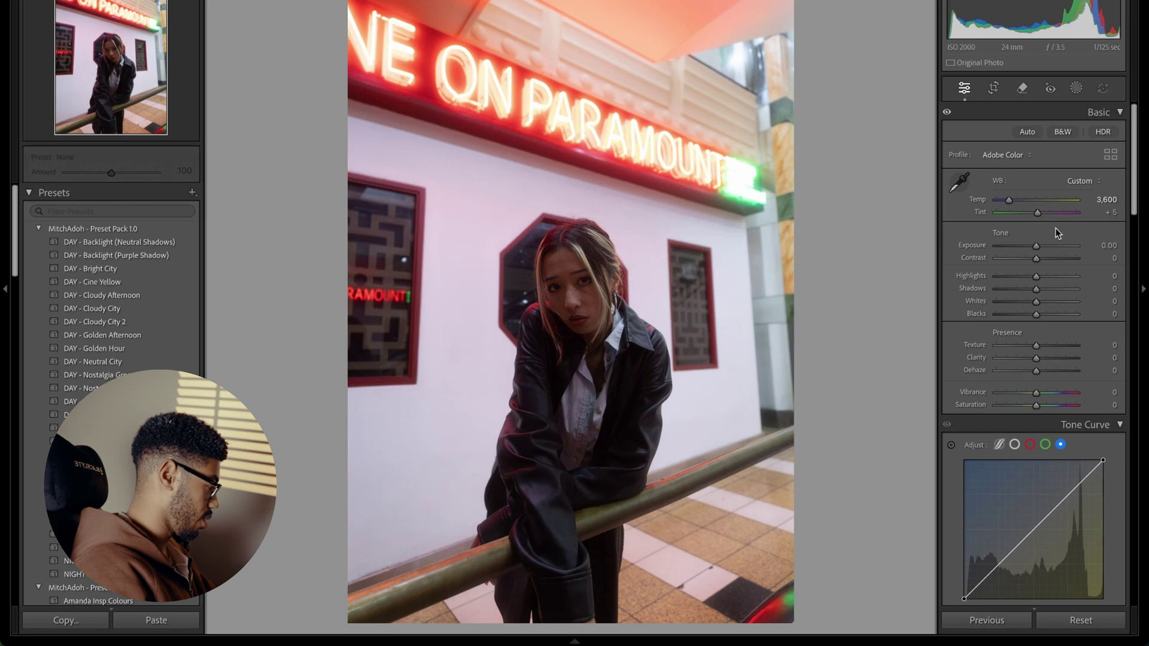
{"action": "left_click_drag", "start_coordinate": [1032, 246], "coordinate": [1029, 245]}
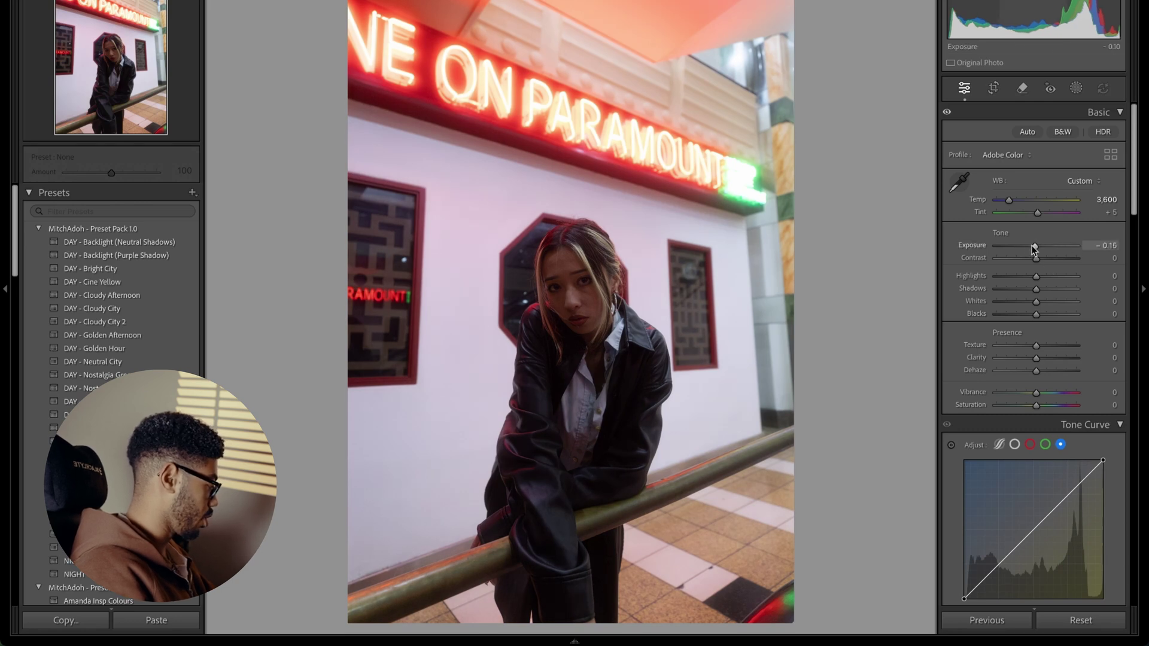
{"action": "left_click_drag", "start_coordinate": [1029, 245], "coordinate": [1030, 277]}
Set Highlights to -20, Shadows to +50 and Blacks to +35.
{"action": "left_click", "coordinate": [587, 124]}
{"action": "key", "text": "z"}
{"action": "left_click", "coordinate": [1113, 289]}
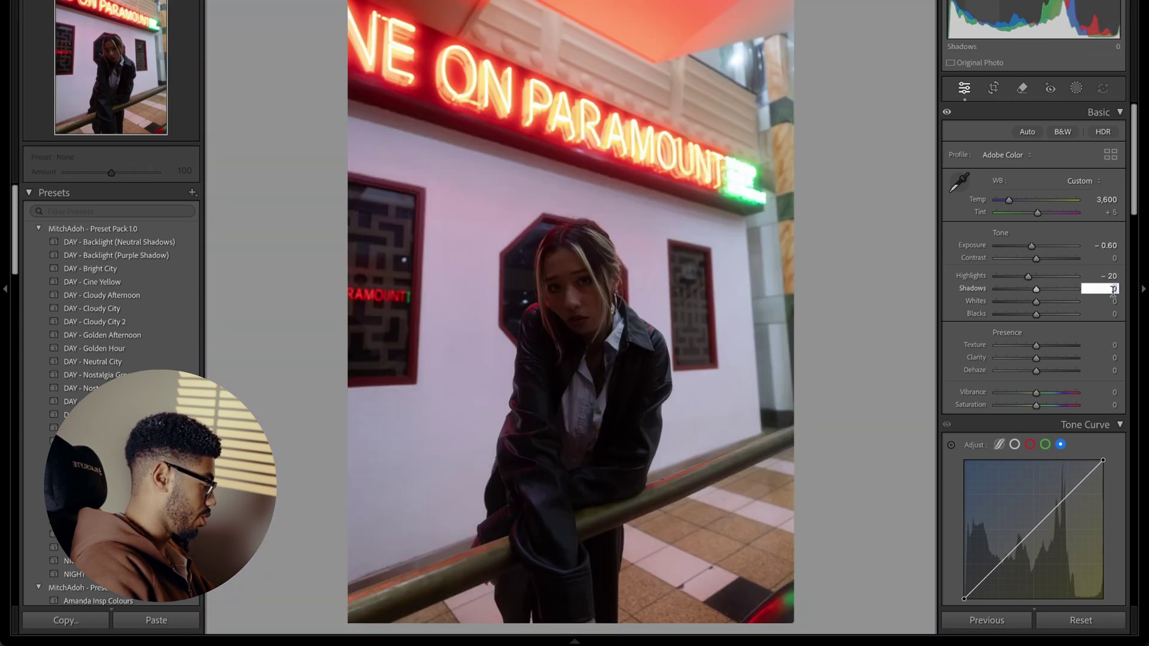
{"action": "left_click", "coordinate": [1113, 314]}
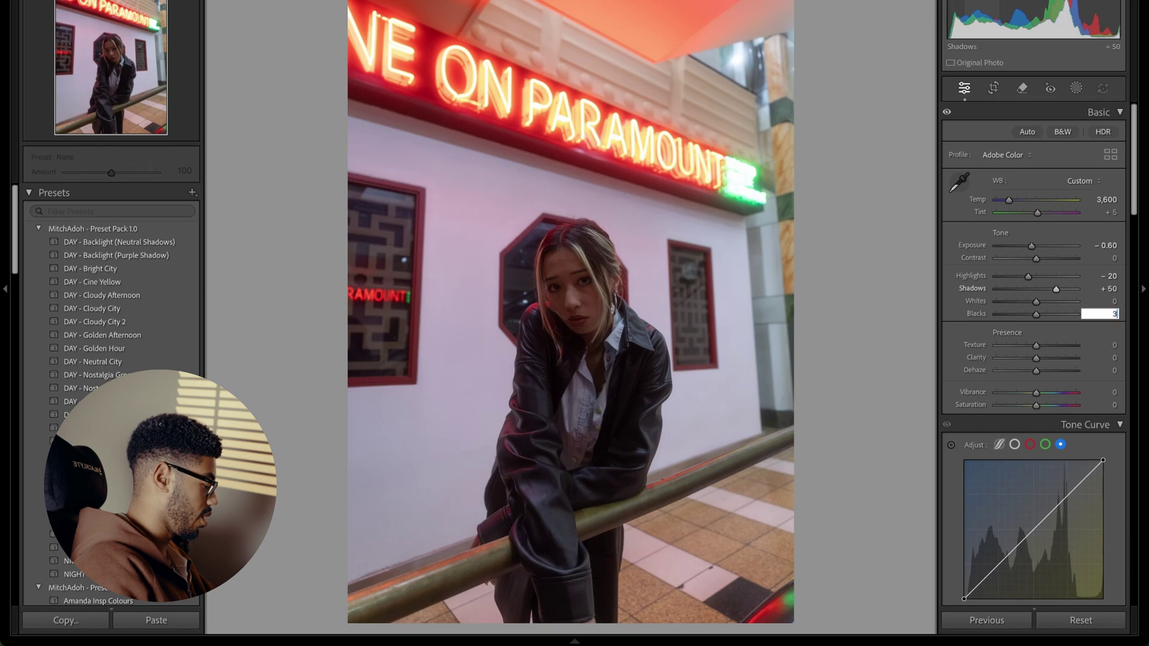
{"action": "key", "text": "Return"}
Set Texture to +13 and Clarity to -5.
{"action": "left_click", "coordinate": [1109, 344]}
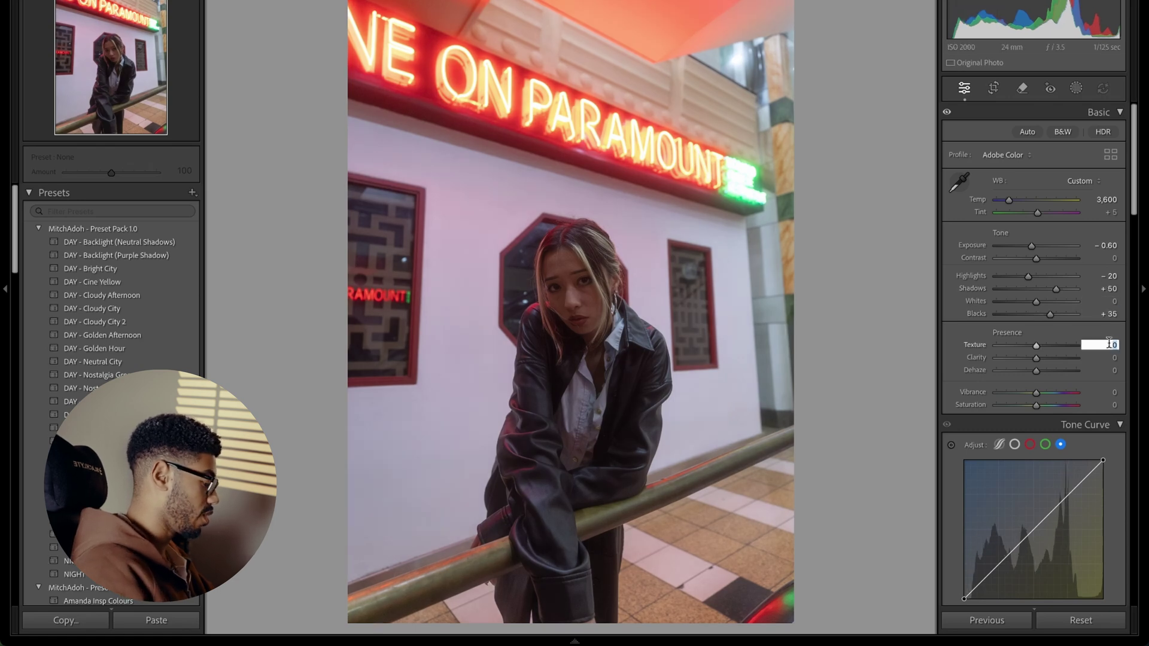
{"action": "type", "text": "13"}
{"action": "key", "text": "Return"}
{"action": "left_click", "coordinate": [1108, 357]}
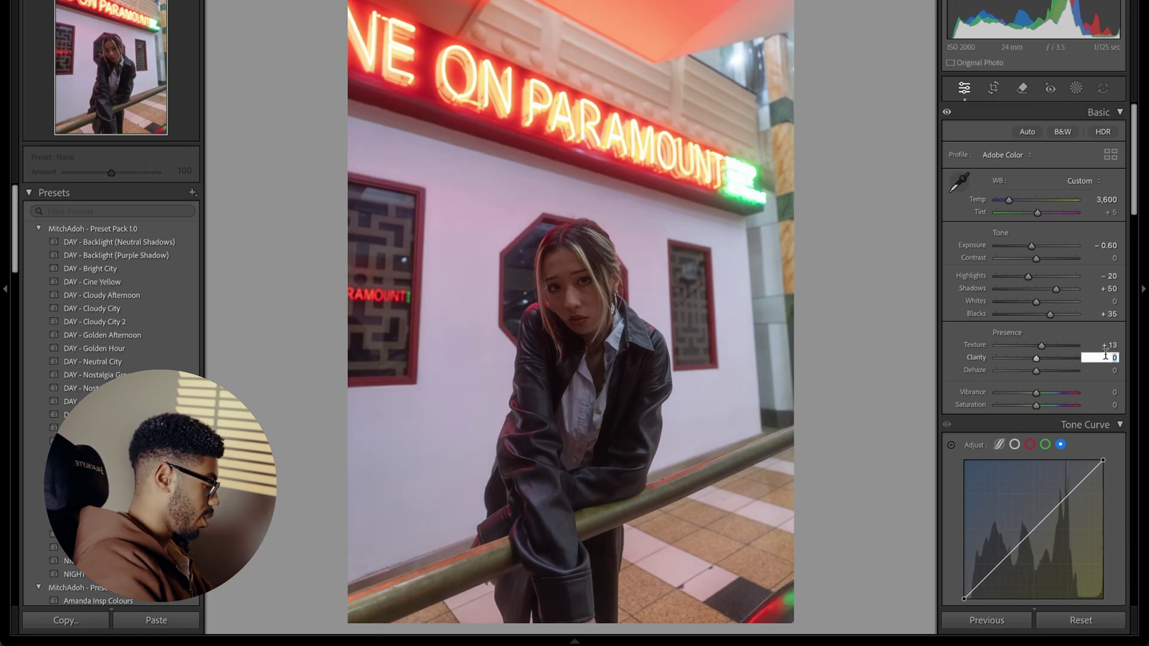
{"action": "type", "text": "-5"}
{"action": "key", "text": "Return"}
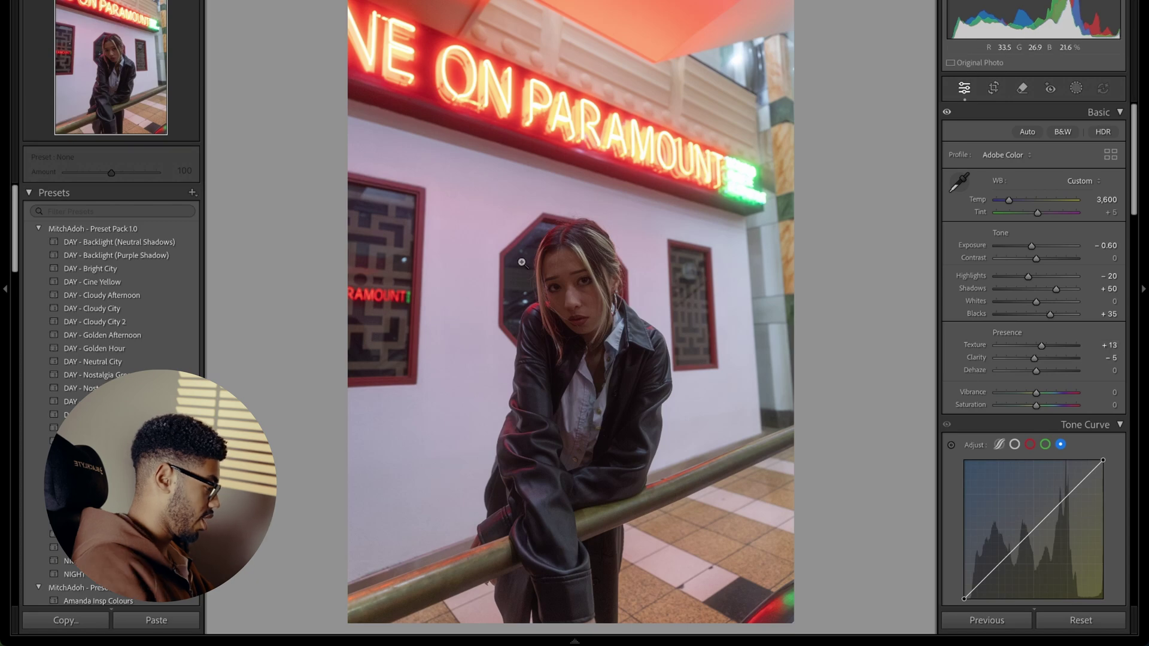
Zoom to 1:1 to inspect her face and the neon sign lettering.
{"action": "left_click", "coordinate": [550, 273]}
{"action": "left_click_drag", "start_coordinate": [697, 334], "coordinate": [429, 166]}
{"action": "left_click", "coordinate": [624, 224]}
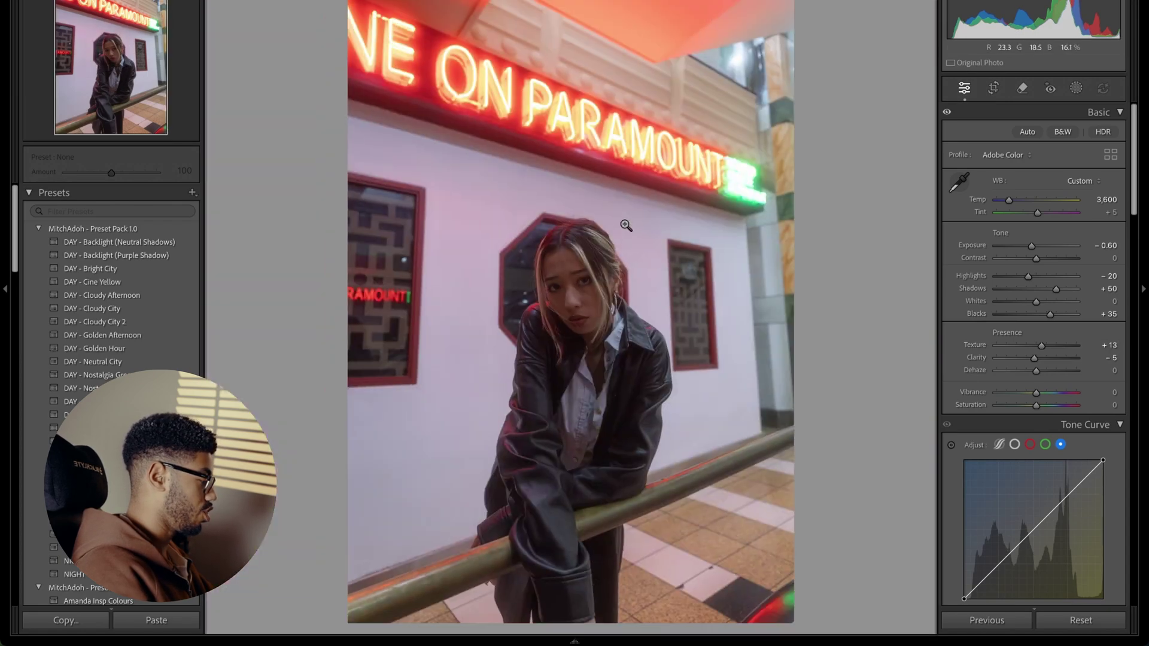
{"action": "left_click", "coordinate": [616, 140]}
{"action": "left_click_drag", "start_coordinate": [716, 131], "coordinate": [595, 192]}
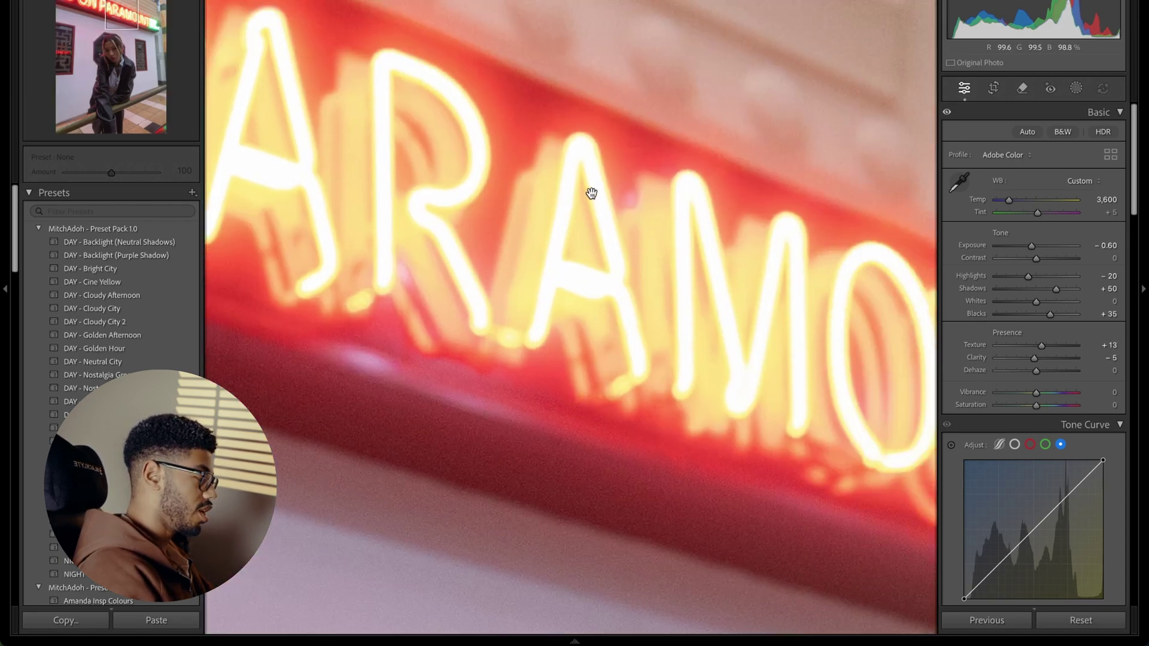
Add three point-curve points: brighten highlights, lift midtones, and deepen shadows.
{"action": "left_click", "coordinate": [589, 226]}
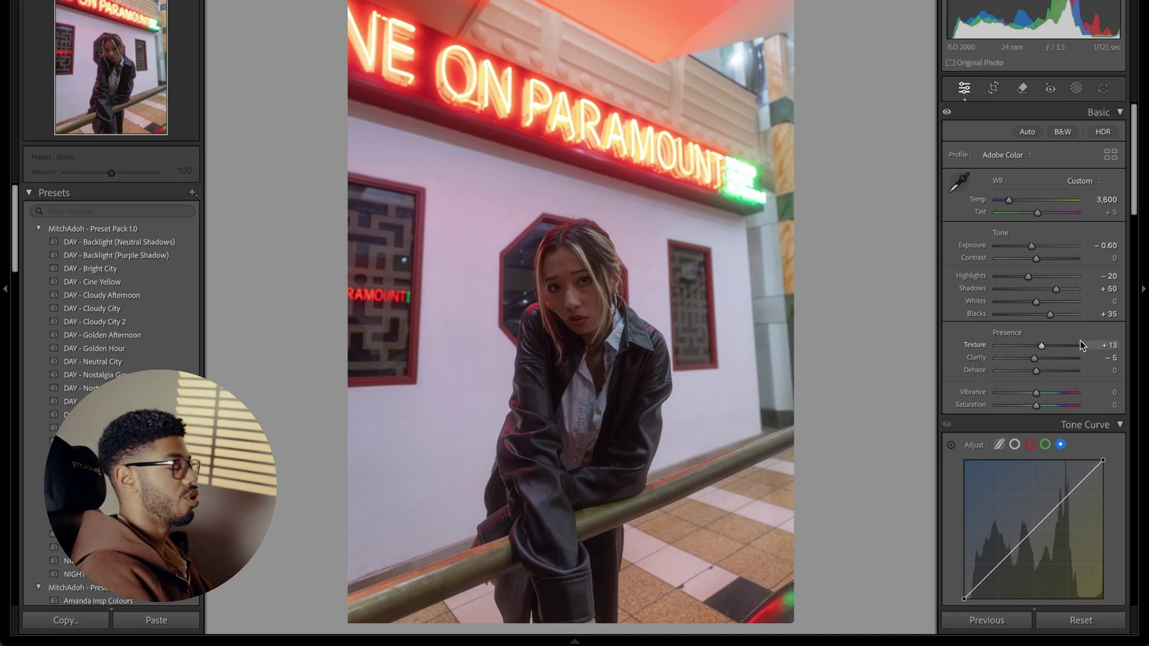
{"action": "scroll", "coordinate": [1079, 345], "scroll_direction": "down", "scroll_amount": 3}
{"action": "left_click_drag", "start_coordinate": [1069, 291], "coordinate": [1067, 296]}
{"action": "left_click_drag", "start_coordinate": [1034, 331], "coordinate": [1033, 326]}
{"action": "left_click_drag", "start_coordinate": [994, 367], "coordinate": [984, 396]}
Zoom to 1:1 and pan across her face to check the curve, then zoom out.
{"action": "left_click", "coordinate": [592, 301]}
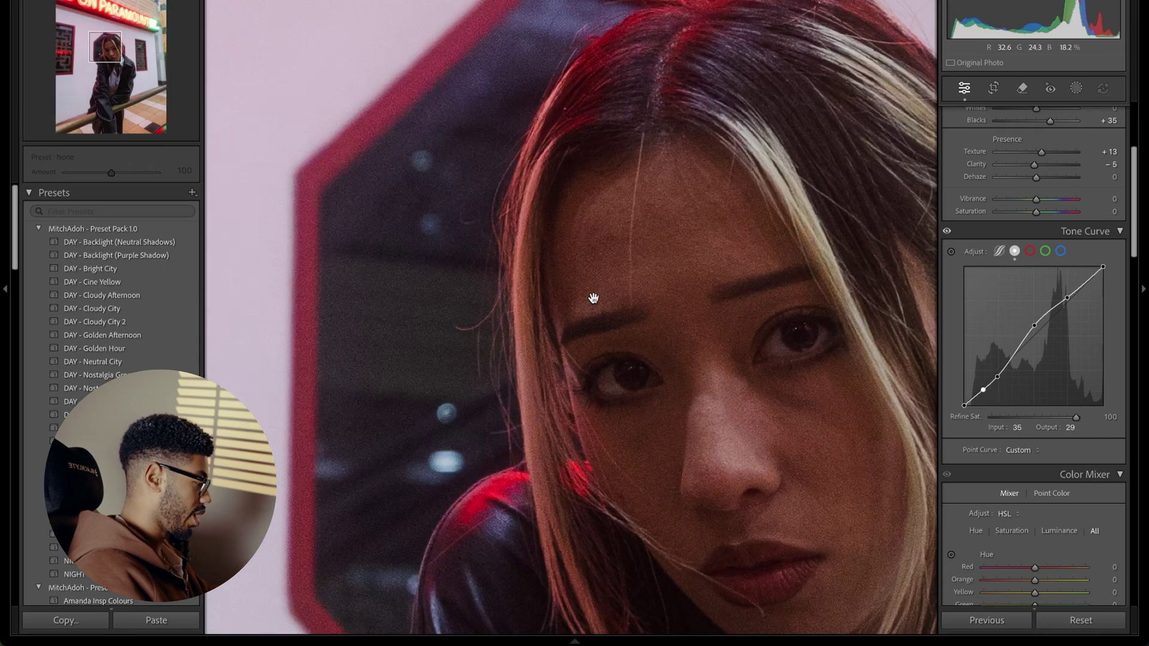
{"action": "left_click_drag", "start_coordinate": [593, 300], "coordinate": [562, 167]}
{"action": "scroll", "coordinate": [716, 273], "scroll_direction": "down", "scroll_amount": 5}
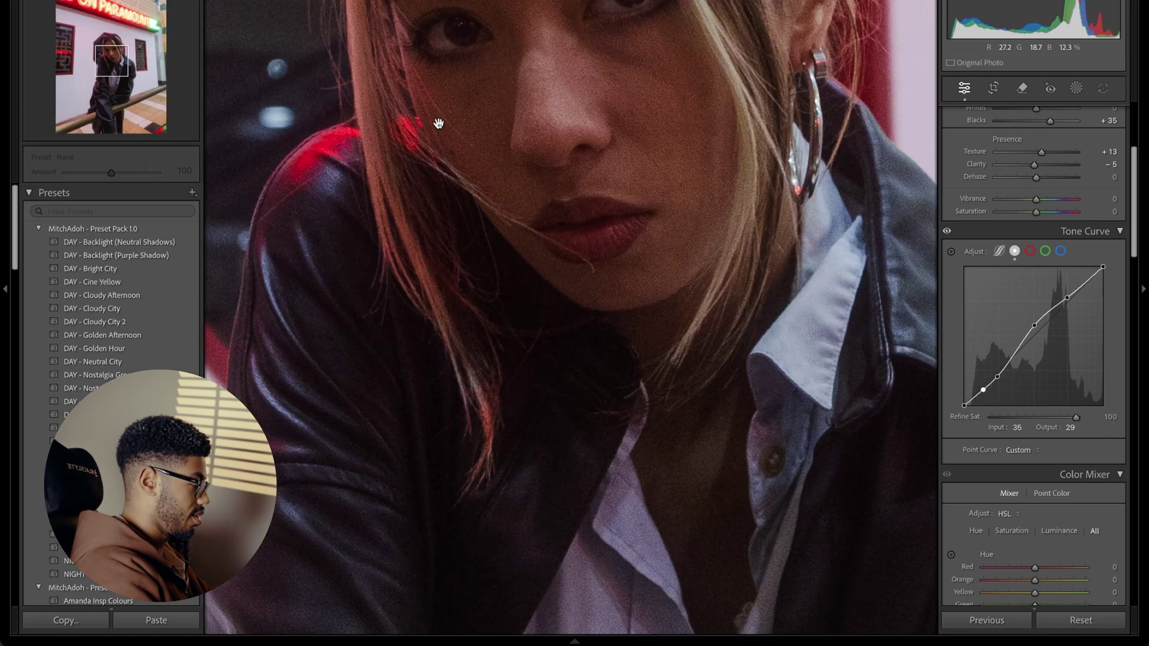
{"action": "scroll", "coordinate": [544, 328], "scroll_direction": "right", "scroll_amount": 2}
{"action": "scroll", "coordinate": [633, 183], "scroll_direction": "up", "scroll_amount": 3}
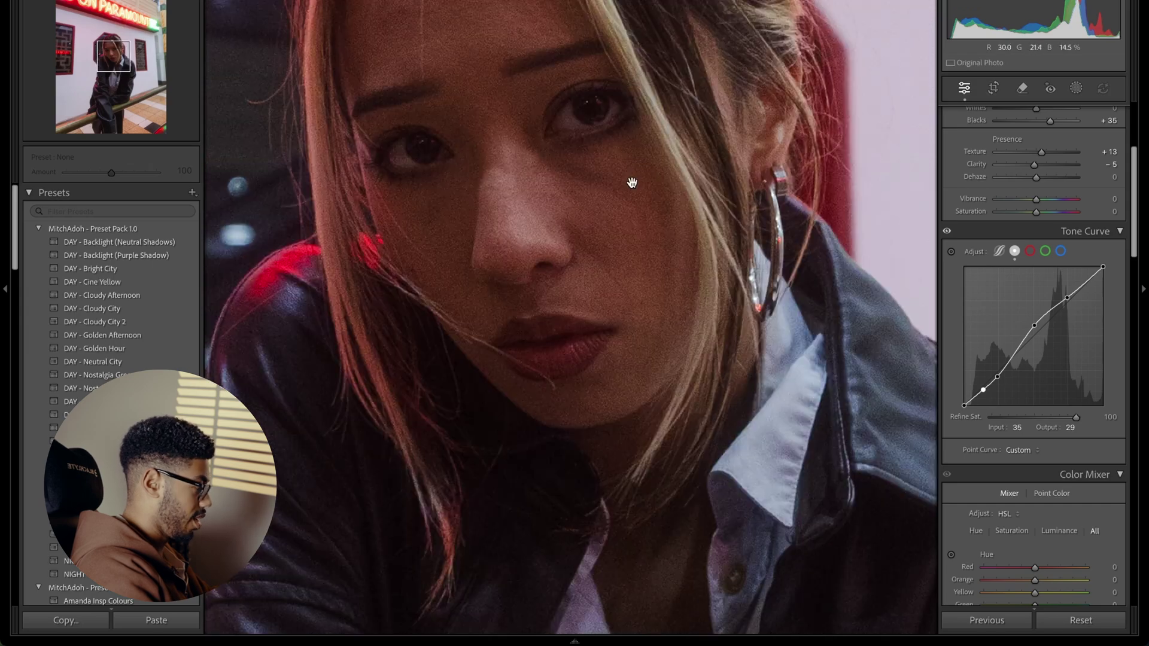
{"action": "left_click", "coordinate": [594, 97]}
Set Calibration Shadows Tint to +6 and Red Primary Hue to +25.
{"action": "scroll", "coordinate": [1006, 267], "scroll_direction": "down", "scroll_amount": 6}
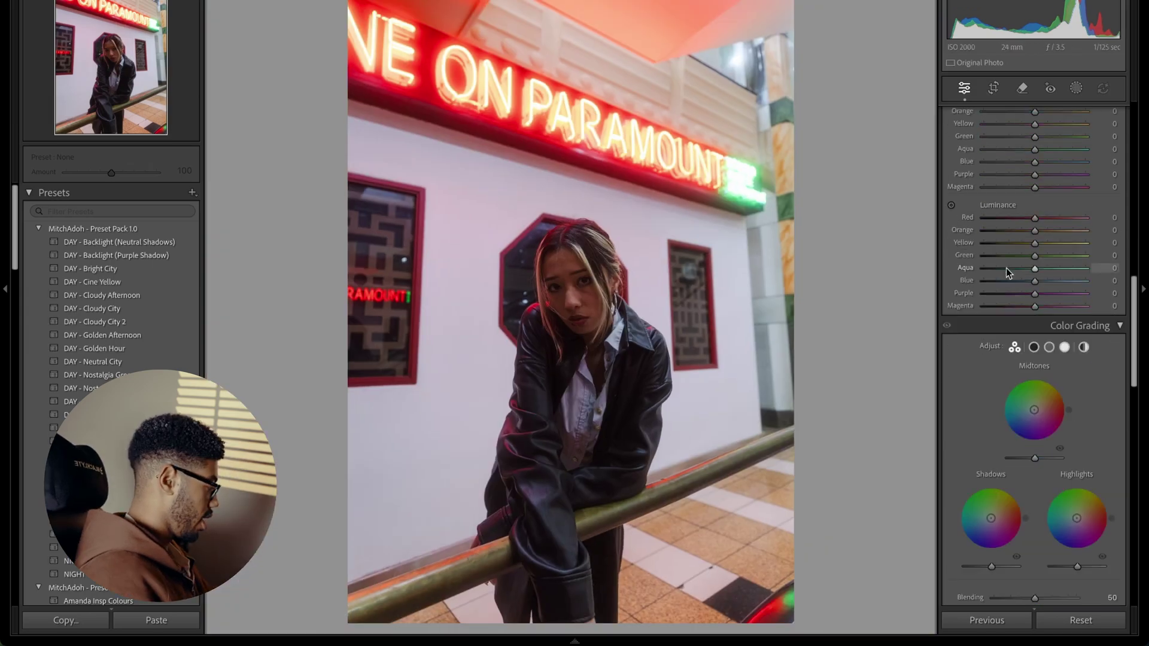
{"action": "scroll", "coordinate": [1010, 261], "scroll_direction": "down", "scroll_amount": 2}
{"action": "scroll", "coordinate": [1020, 268], "scroll_direction": "down", "scroll_amount": 8}
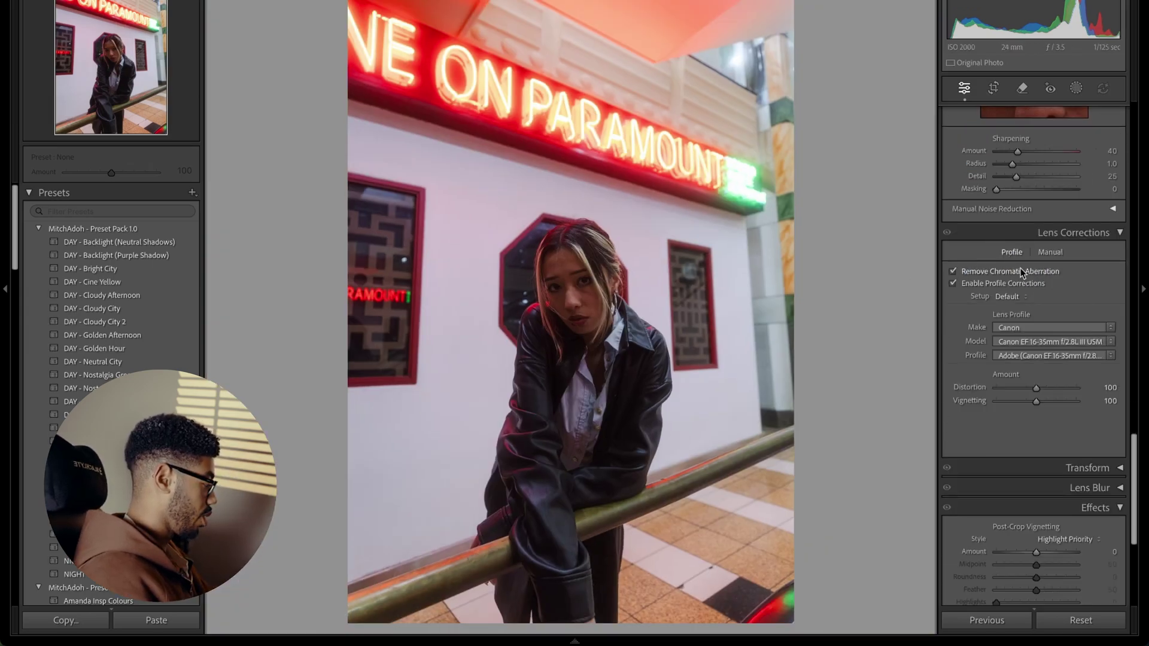
{"action": "left_click", "coordinate": [1110, 461]}
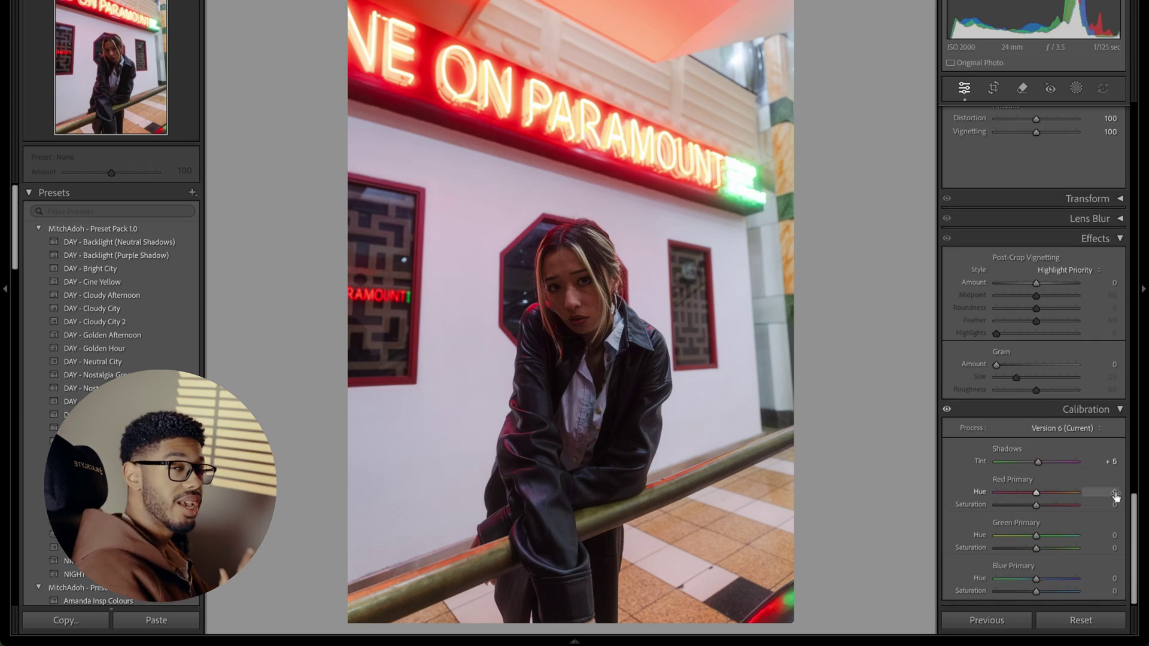
{"action": "left_click", "coordinate": [1113, 494]}
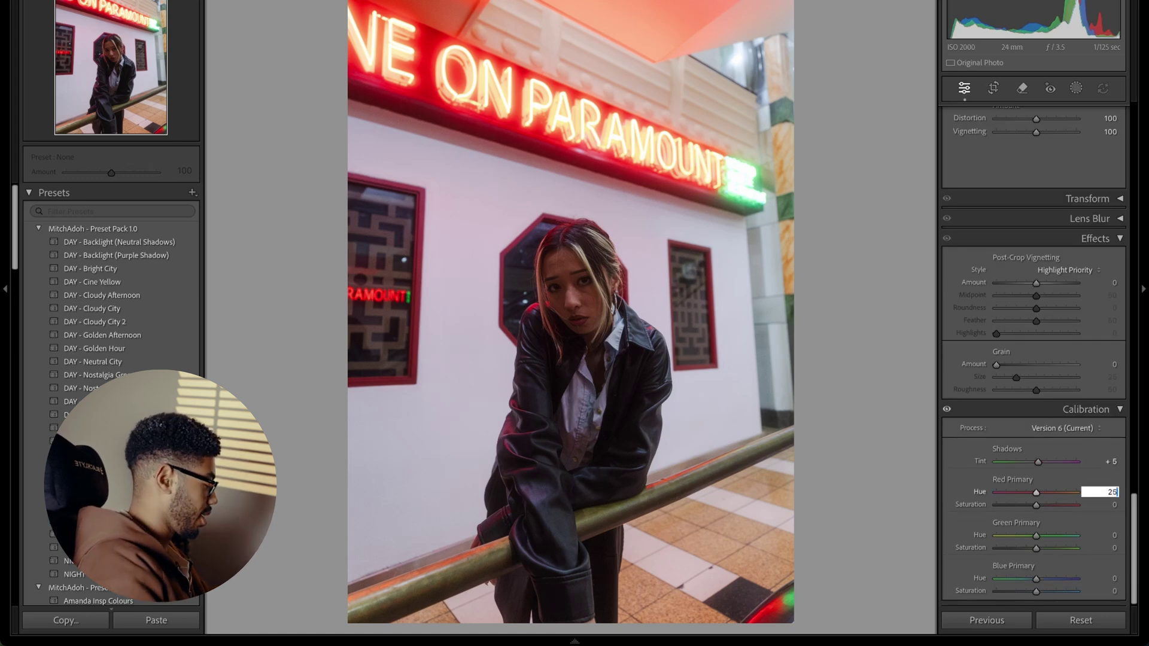
{"action": "type", "text": "25"}
{"action": "key", "text": "Return"}
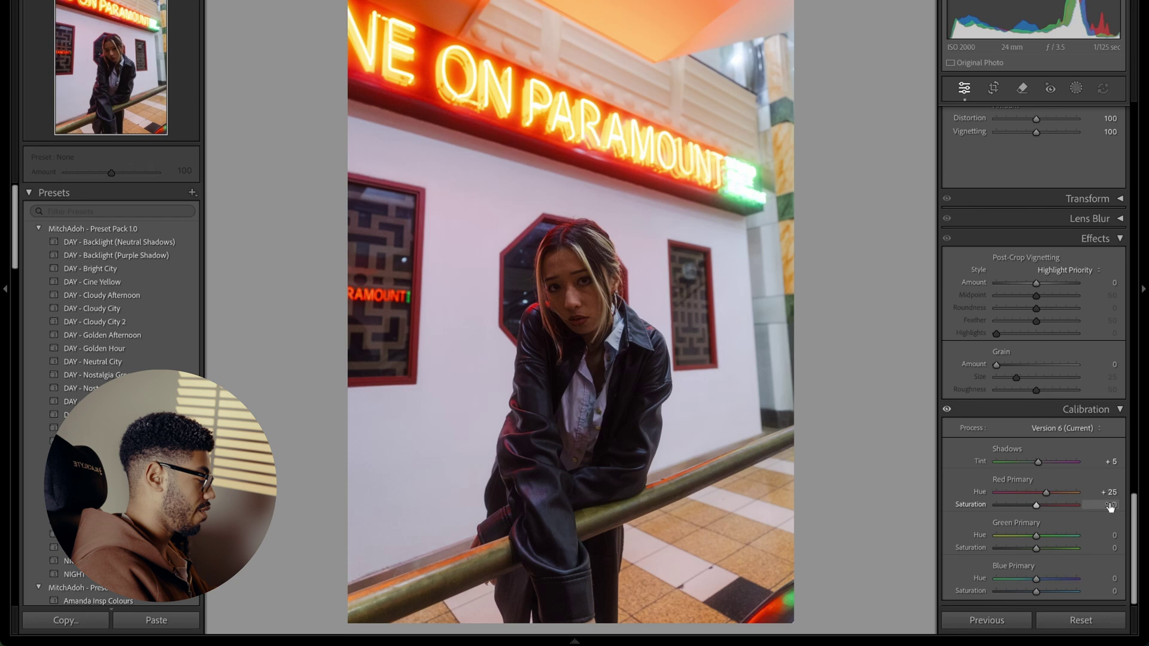
Compare Red Primary Hue by resetting and sweeping it, then re-enter +25.
{"action": "key", "text": "ctrl+z"}
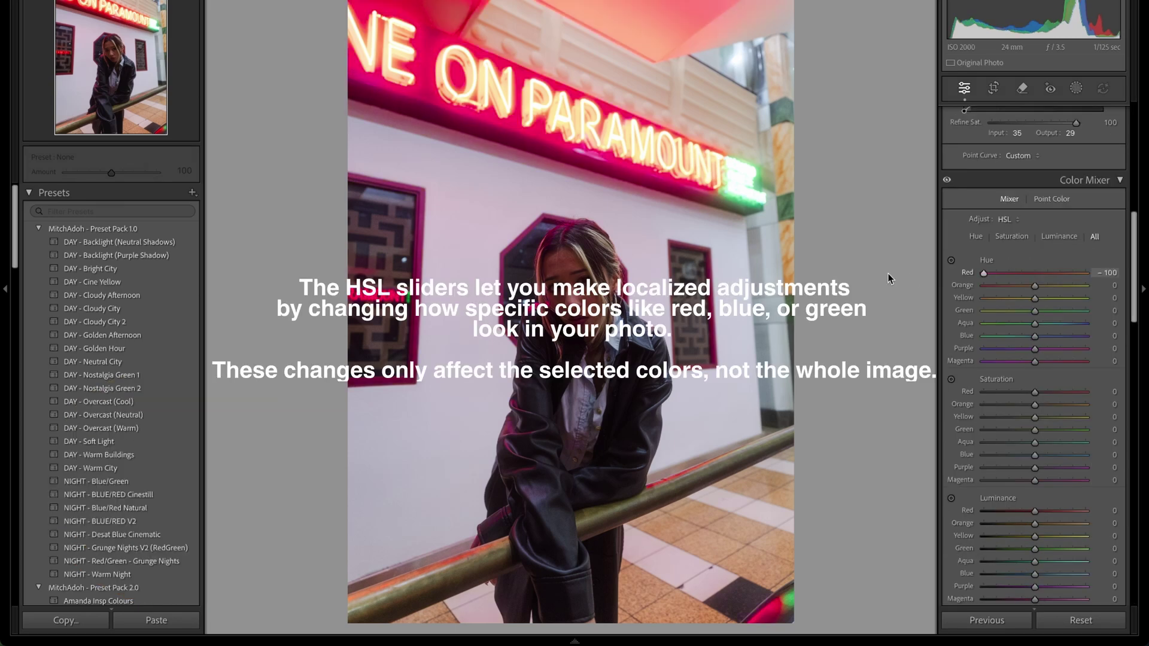
{"action": "left_click_drag", "start_coordinate": [983, 273], "coordinate": [1116, 277]}
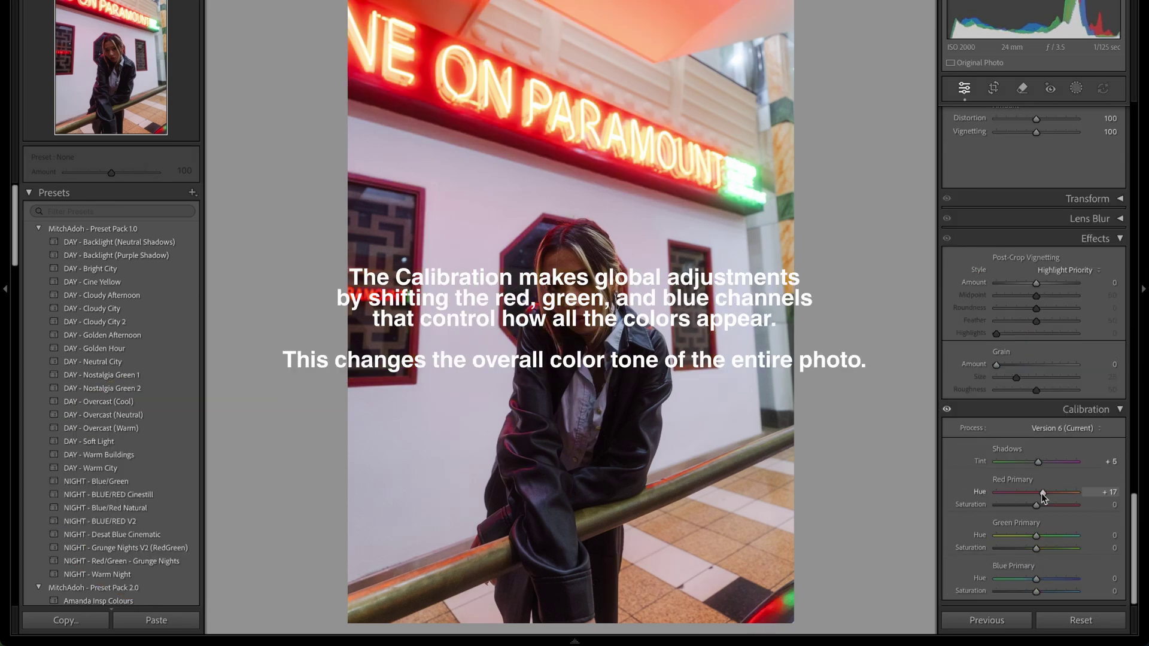
{"action": "left_click_drag", "start_coordinate": [999, 492], "coordinate": [1127, 496]}
{"action": "left_click", "coordinate": [1107, 492]}
{"action": "type", "text": "00"}
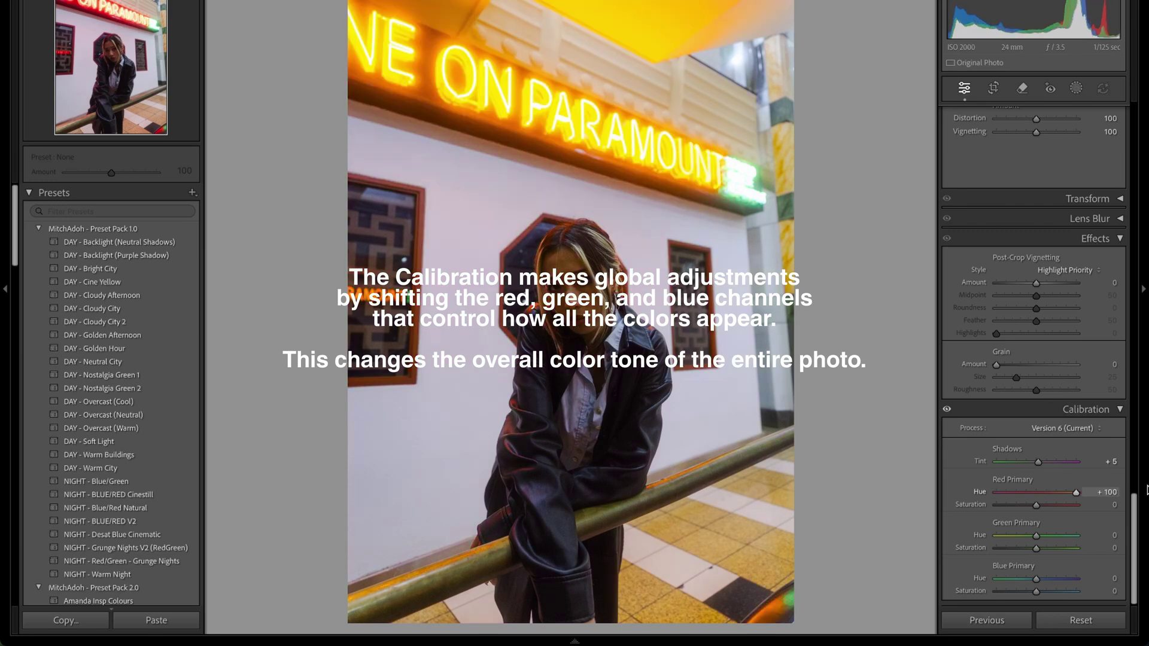
{"action": "type", "text": "25"}
{"action": "key", "text": "Return"}
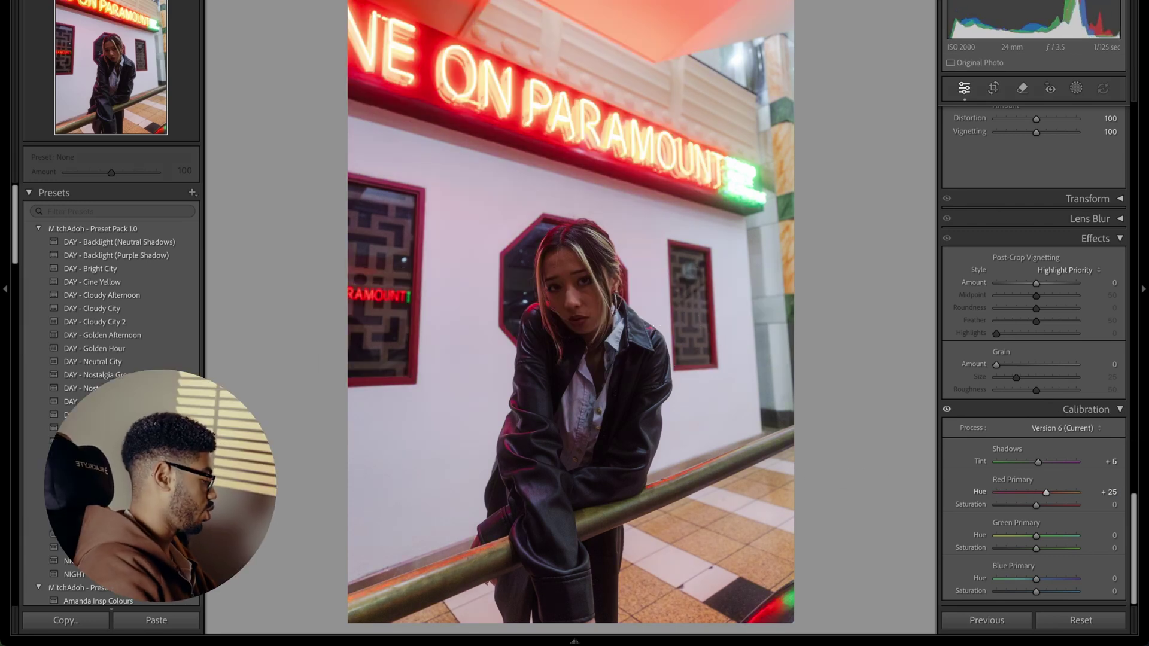
Set Red Primary Saturation to +20 and Green Primary Saturation to +3.
{"action": "left_click", "coordinate": [1100, 504]}
{"action": "type", "text": "20"}
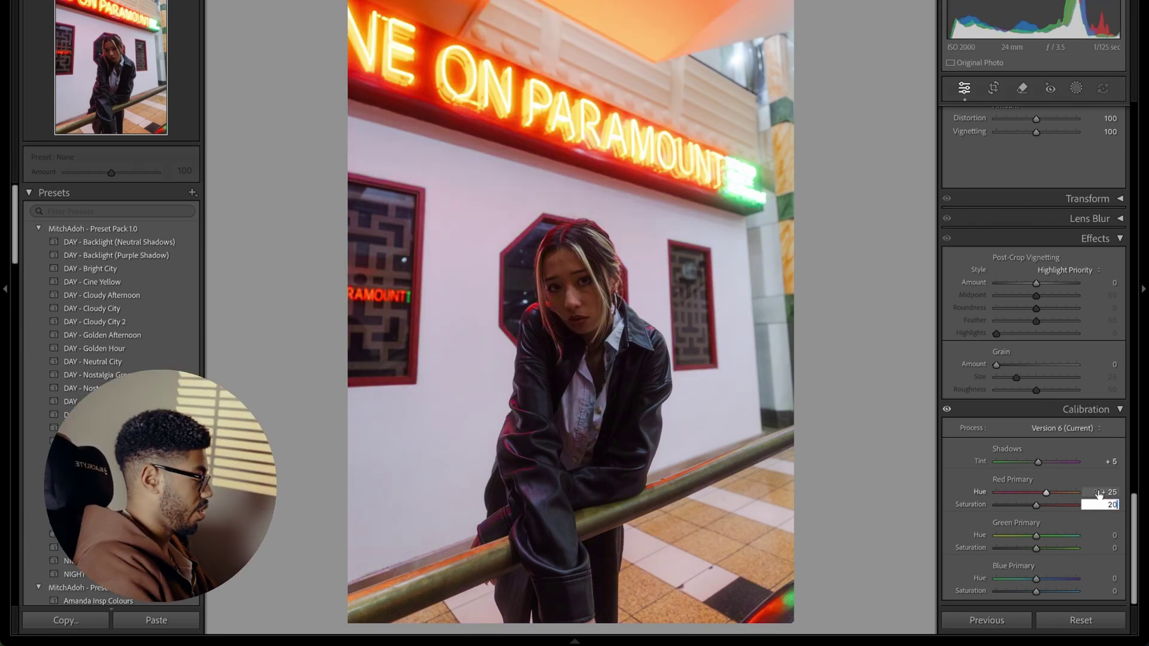
{"action": "key", "text": "Return"}
{"action": "left_click", "coordinate": [1113, 547]}
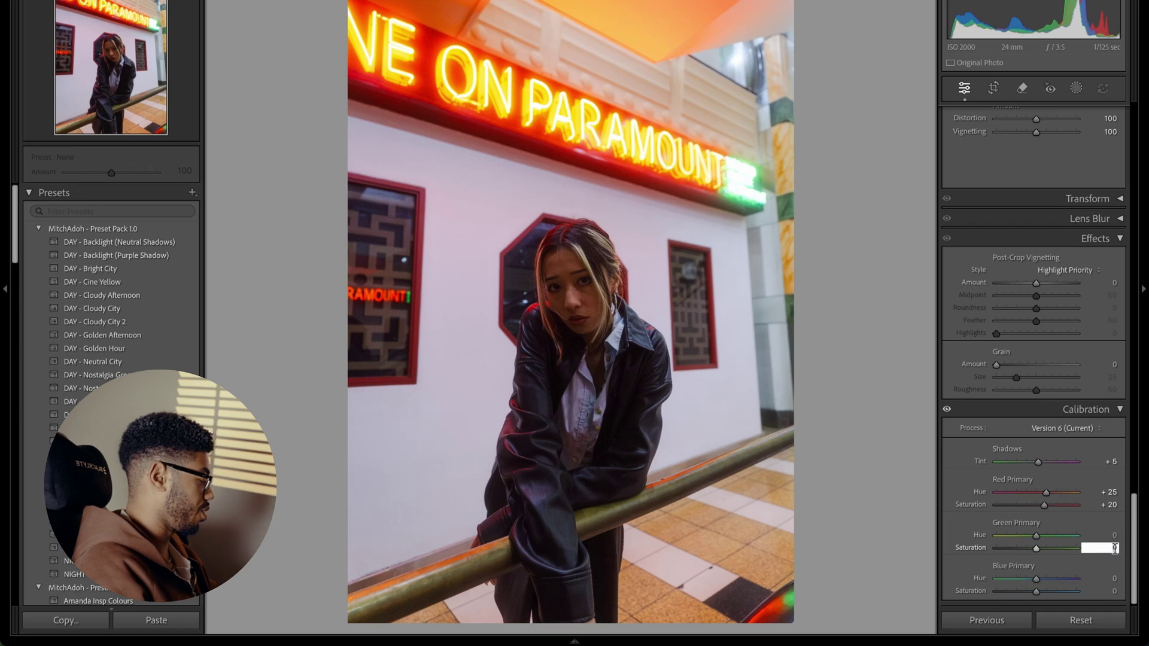
{"action": "type", "text": "3"}
{"action": "key", "text": "Return"}
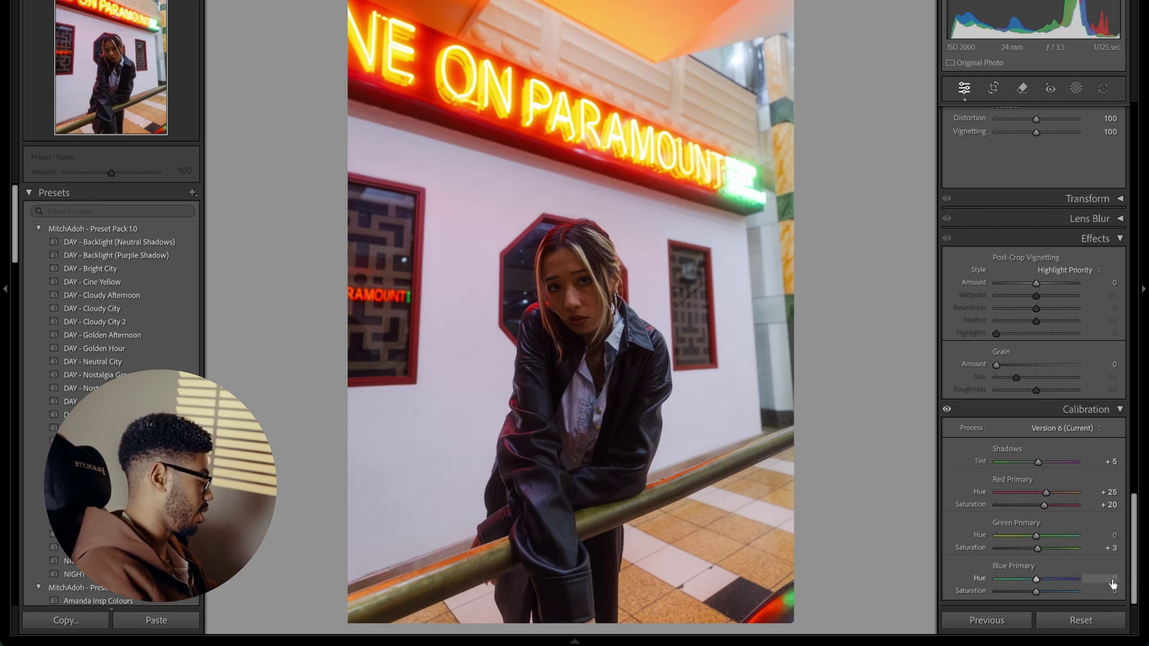
Set Blue Primary Hue to -5 and Saturation to +10, then hide Calibration to compare.
{"action": "left_click", "coordinate": [1112, 579]}
{"action": "type", "text": "-5"}
{"action": "key", "text": "Return"}
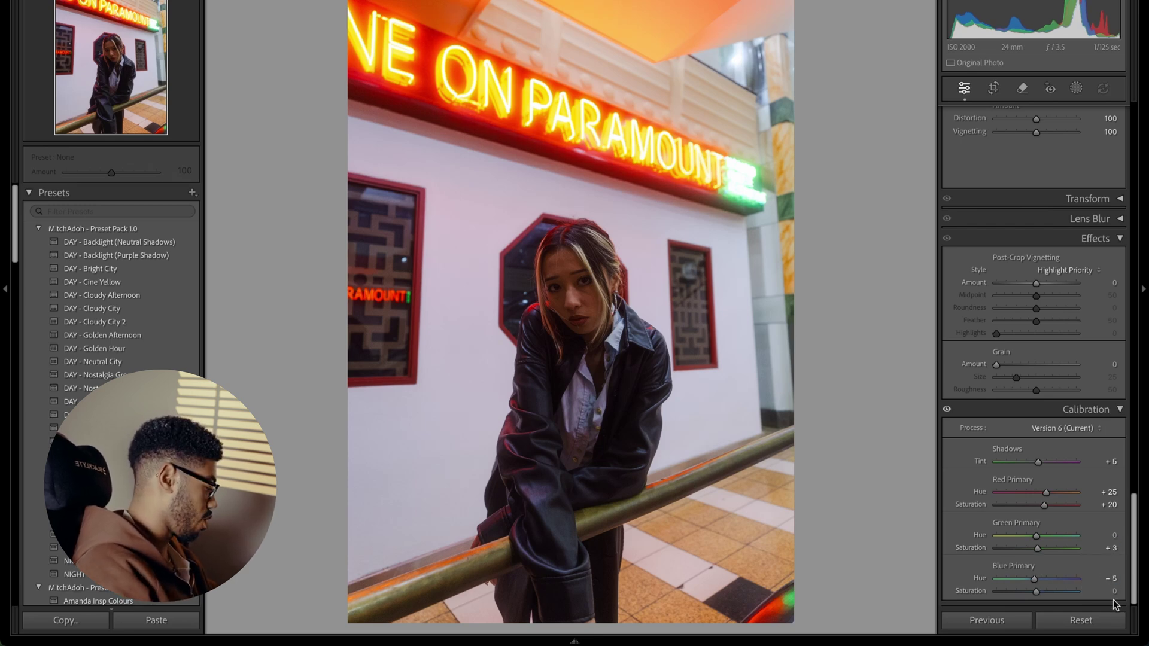
{"action": "left_click", "coordinate": [1112, 591]}
{"action": "type", "text": "10"}
{"action": "key", "text": "Return"}
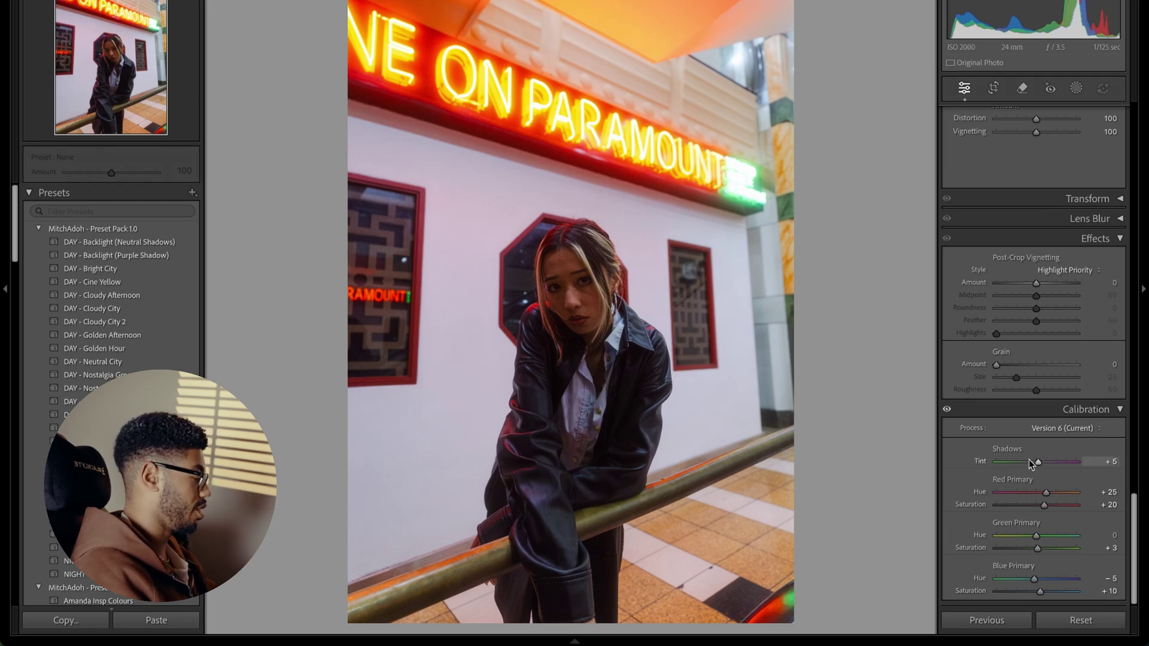
{"action": "left_click", "coordinate": [946, 412]}
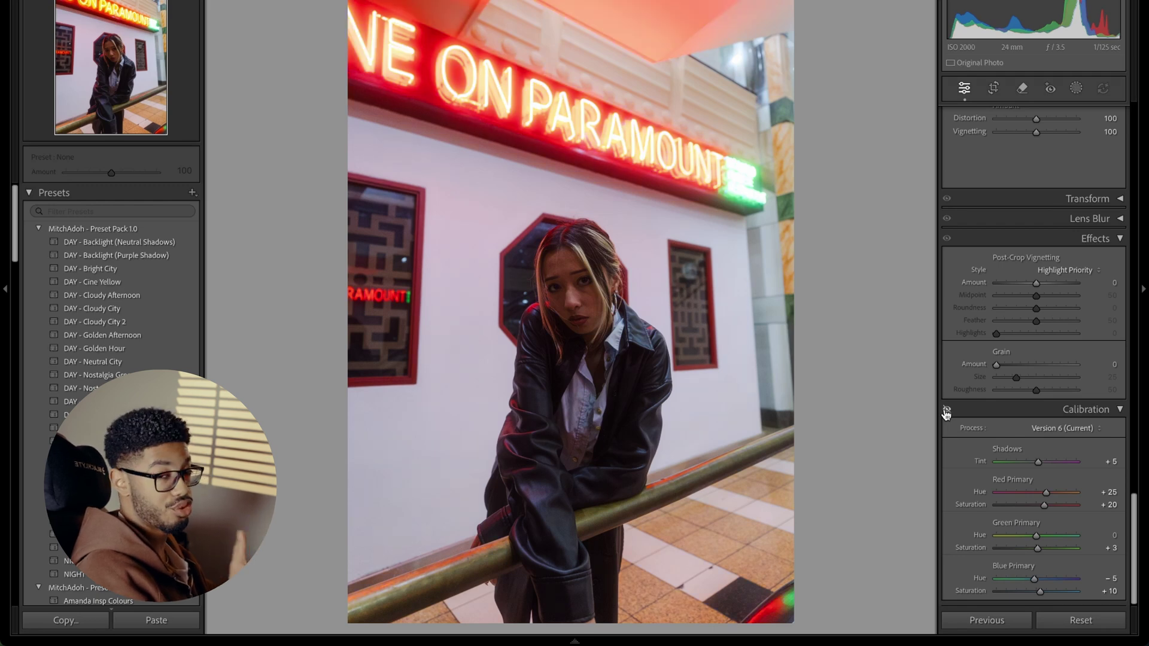
Re-enable Calibration, shift the red hue pinker and the yellow hue to -3.
{"action": "left_click", "coordinate": [946, 412]}
{"action": "scroll", "coordinate": [1011, 323], "scroll_direction": "up", "scroll_amount": 7}
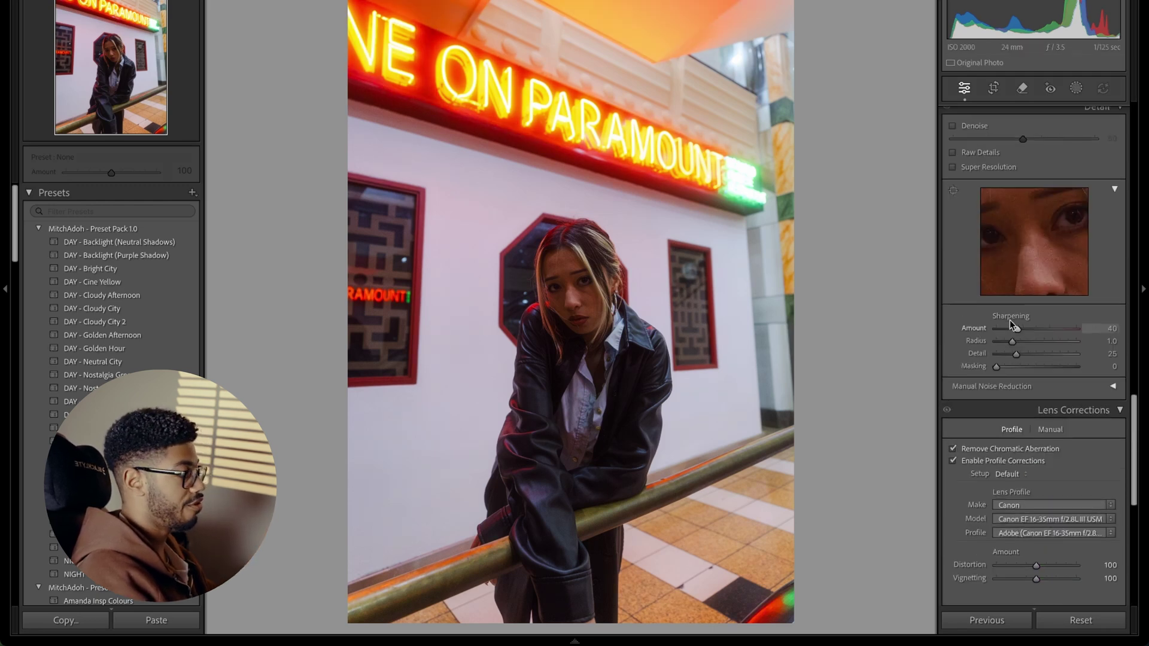
{"action": "scroll", "coordinate": [1012, 323], "scroll_direction": "up", "scroll_amount": 8}
{"action": "mouse_move", "coordinate": [1035, 194]}
{"action": "left_mouse_down"}
{"action": "mouse_move", "coordinate": [1017, 192]}
{"action": "mouse_move", "coordinate": [1042, 210]}
{"action": "left_mouse_up"}
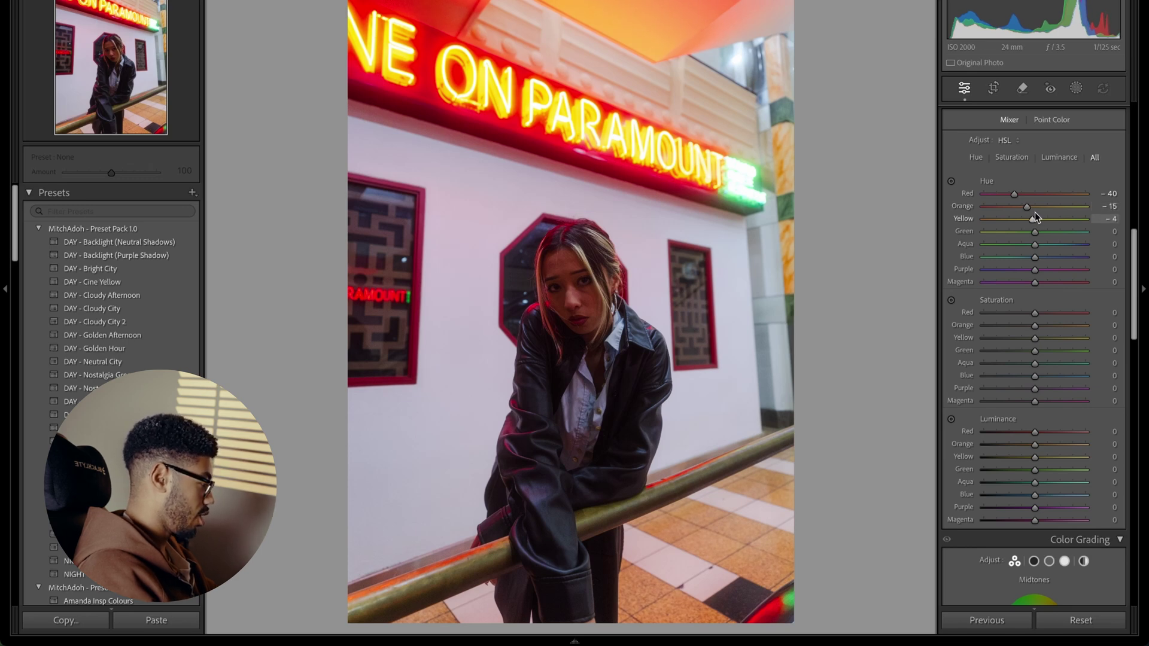
{"action": "left_click_drag", "start_coordinate": [1035, 212], "coordinate": [1036, 212]}
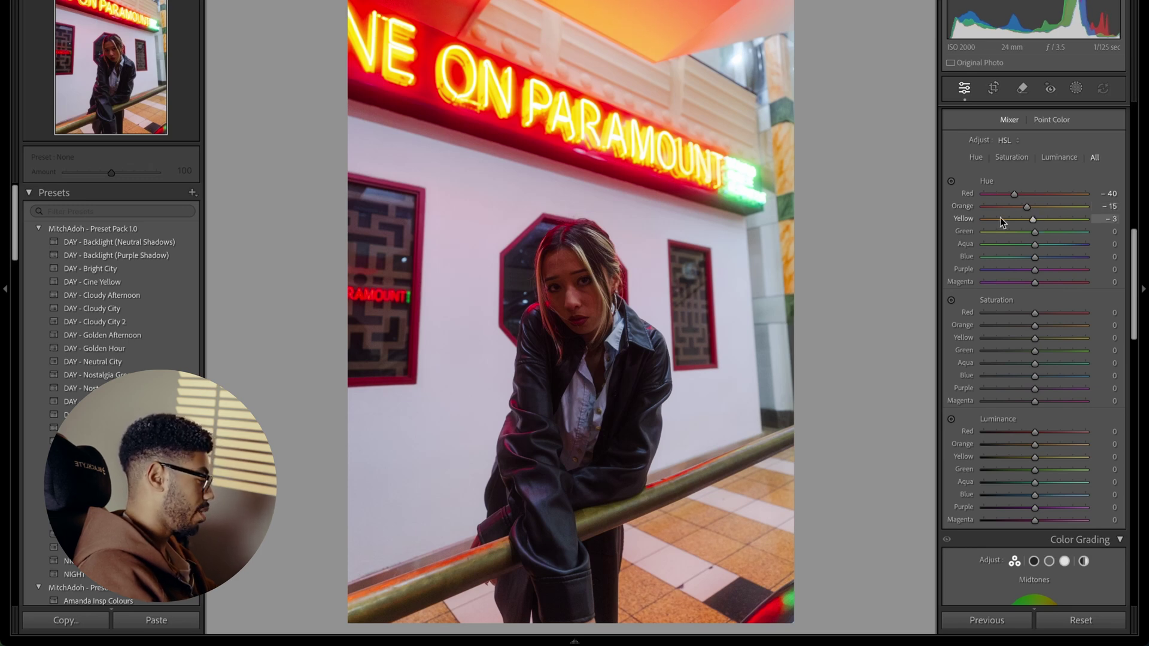
{"action": "left_click", "coordinate": [574, 117]}
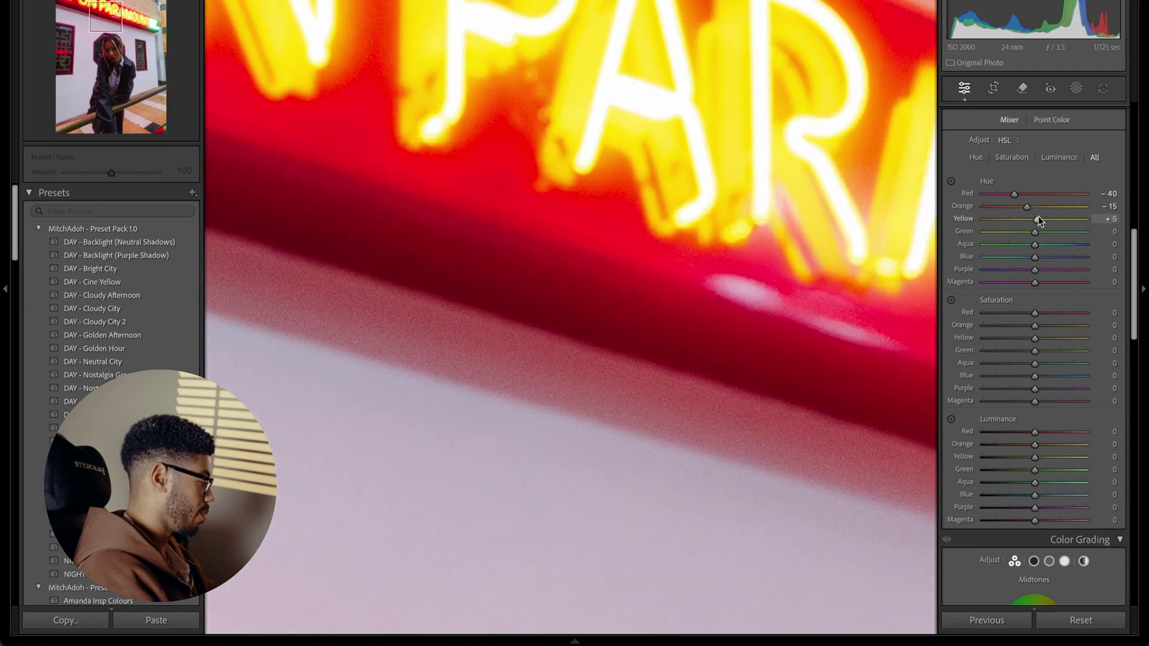
{"action": "left_click", "coordinate": [731, 97]}
Shift green hue +40, aqua -15, purple -19, boost red saturation, and desaturate yellows and greens.
{"action": "mouse_move", "coordinate": [1035, 231]}
{"action": "left_mouse_down"}
{"action": "mouse_move", "coordinate": [1081, 233]}
{"action": "mouse_move", "coordinate": [1055, 229]}
{"action": "left_mouse_up"}
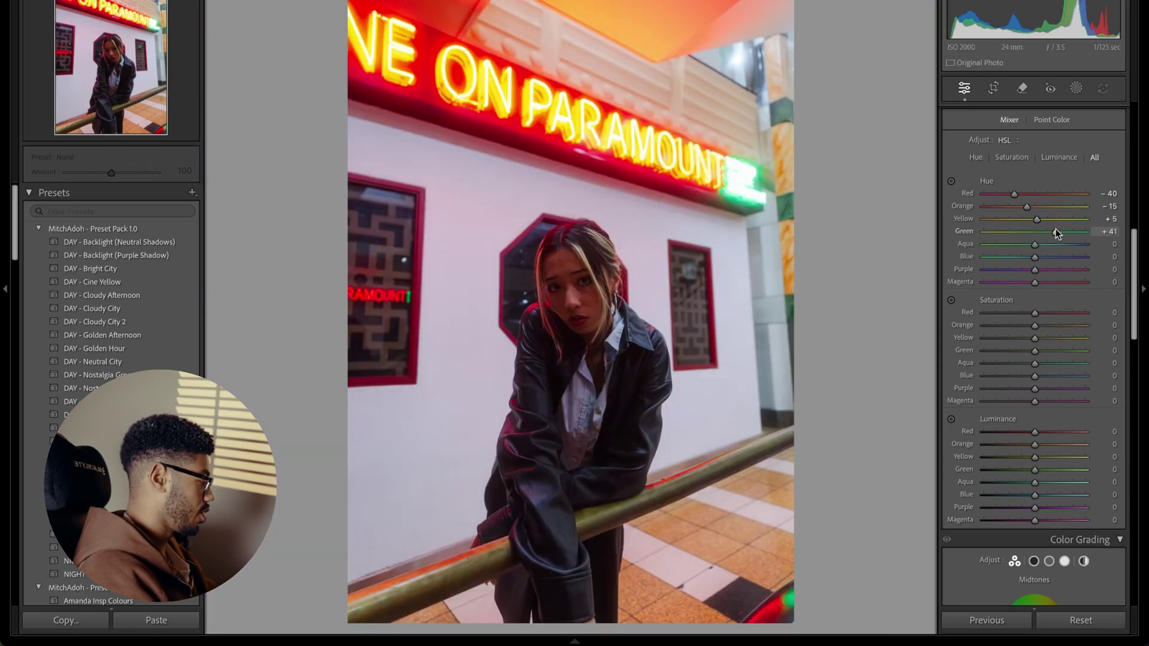
{"action": "left_click_drag", "start_coordinate": [1034, 245], "coordinate": [1027, 244]}
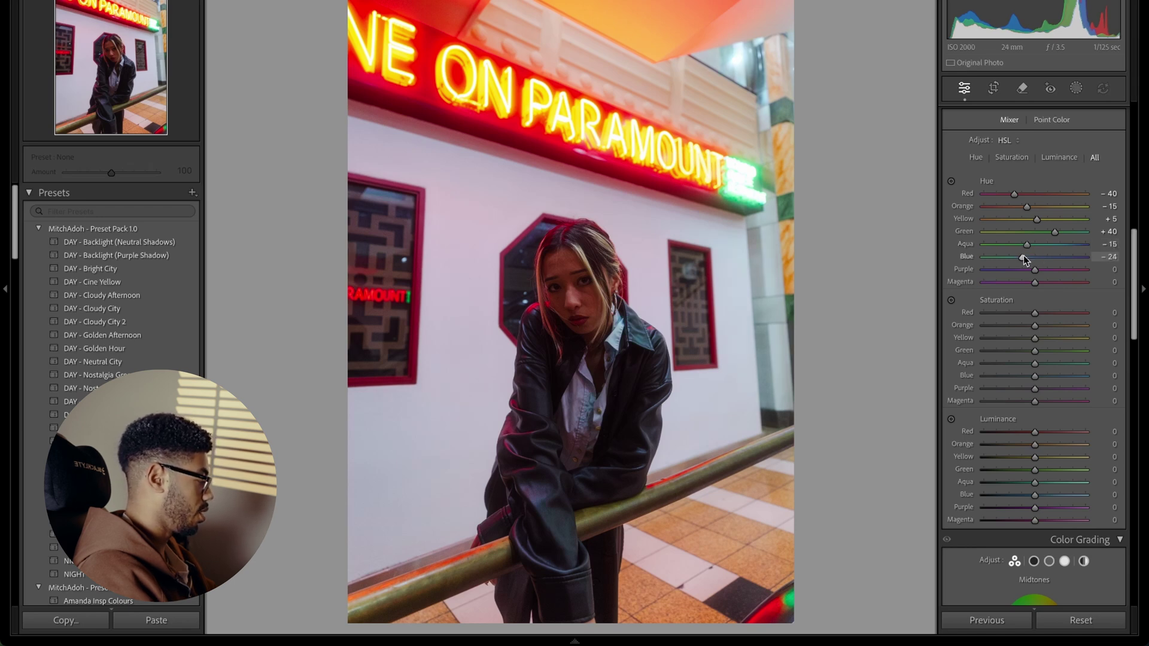
{"action": "left_click_drag", "start_coordinate": [1035, 269], "coordinate": [1015, 271]}
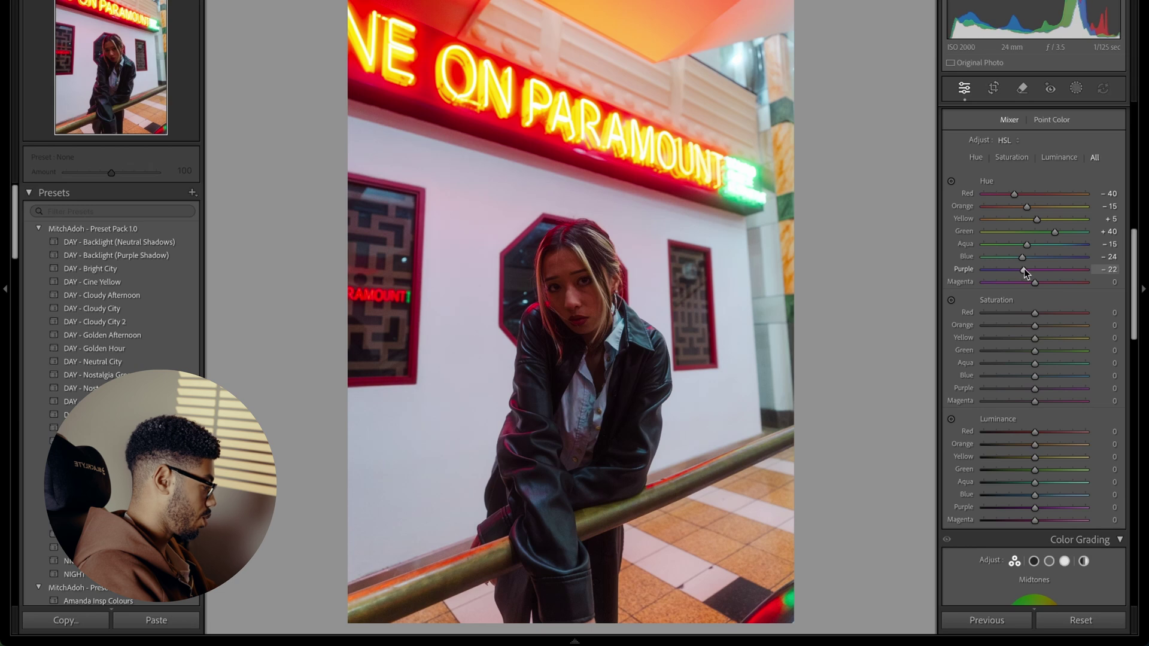
{"action": "left_click_drag", "start_coordinate": [1035, 282], "coordinate": [1025, 339]}
{"action": "left_click_drag", "start_coordinate": [1026, 351], "coordinate": [1023, 353]}
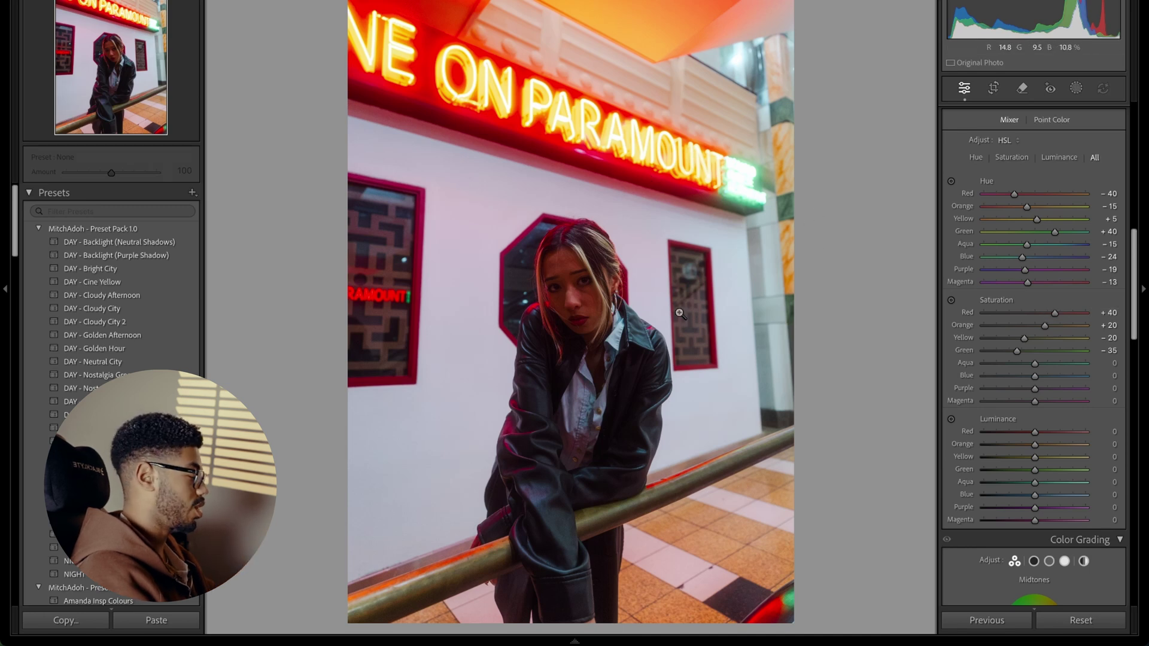
Desaturate aqua, then pull Purple saturation to -53 and Magenta to -28.
{"action": "left_click", "coordinate": [1022, 362]}
{"action": "mouse_move", "coordinate": [1024, 353]}
{"action": "left_mouse_down"}
{"action": "mouse_move", "coordinate": [1010, 355]}
{"action": "mouse_move", "coordinate": [1025, 376]}
{"action": "left_mouse_up"}
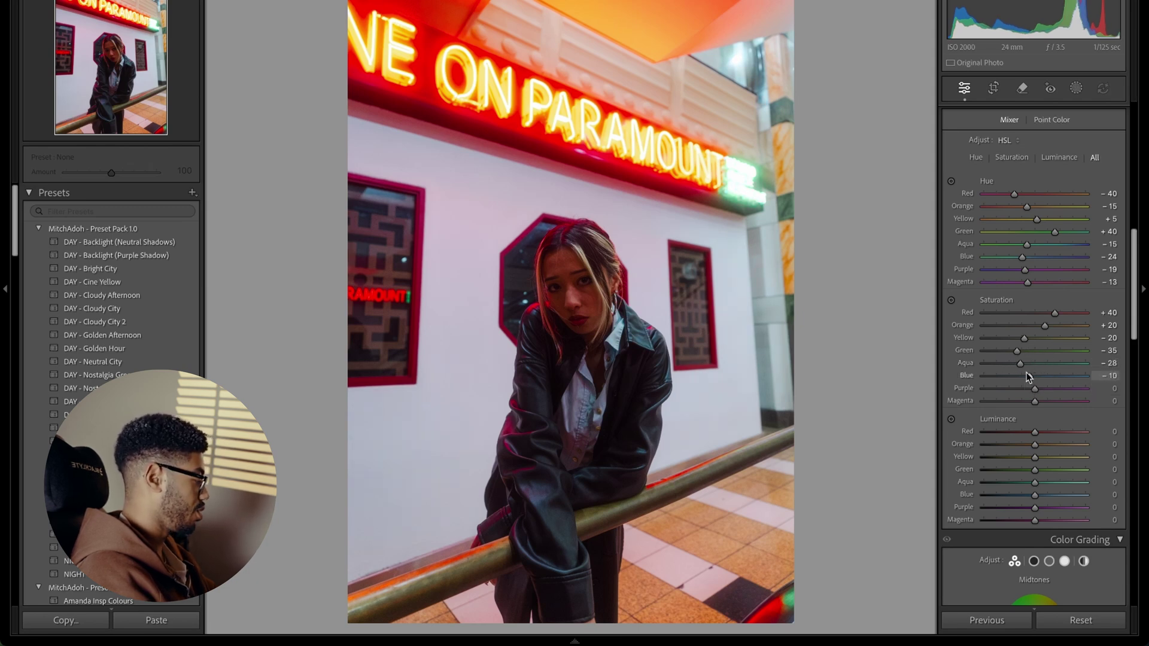
{"action": "left_click_drag", "start_coordinate": [1031, 389], "coordinate": [1012, 388]}
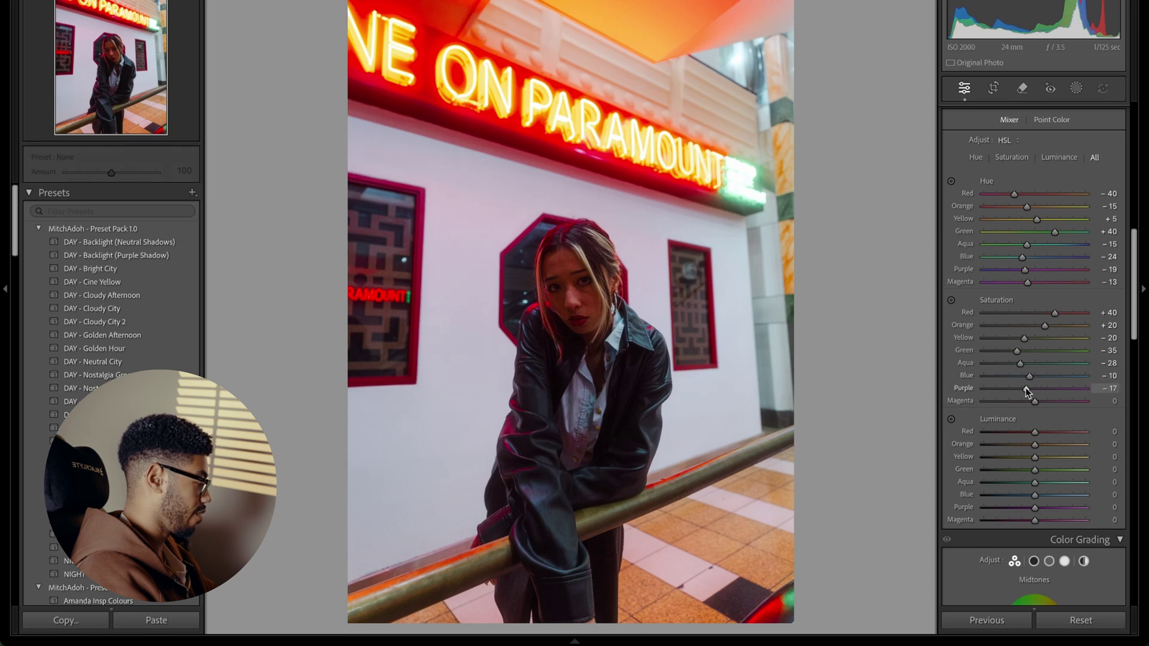
{"action": "mouse_move", "coordinate": [1026, 396]}
{"action": "left_mouse_down"}
{"action": "mouse_move", "coordinate": [1009, 389]}
{"action": "mouse_move", "coordinate": [1011, 402]}
{"action": "left_mouse_up"}
{"action": "scroll", "coordinate": [1015, 332], "scroll_direction": "down", "scroll_amount": 2}
Darken red, orange and green luminance (green -25) and brighten aqua, blue, purple and magenta.
{"action": "mouse_move", "coordinate": [1035, 350]}
{"action": "left_mouse_down"}
{"action": "mouse_move", "coordinate": [1051, 362]}
{"action": "mouse_move", "coordinate": [1021, 361]}
{"action": "mouse_move", "coordinate": [1032, 361]}
{"action": "left_mouse_up"}
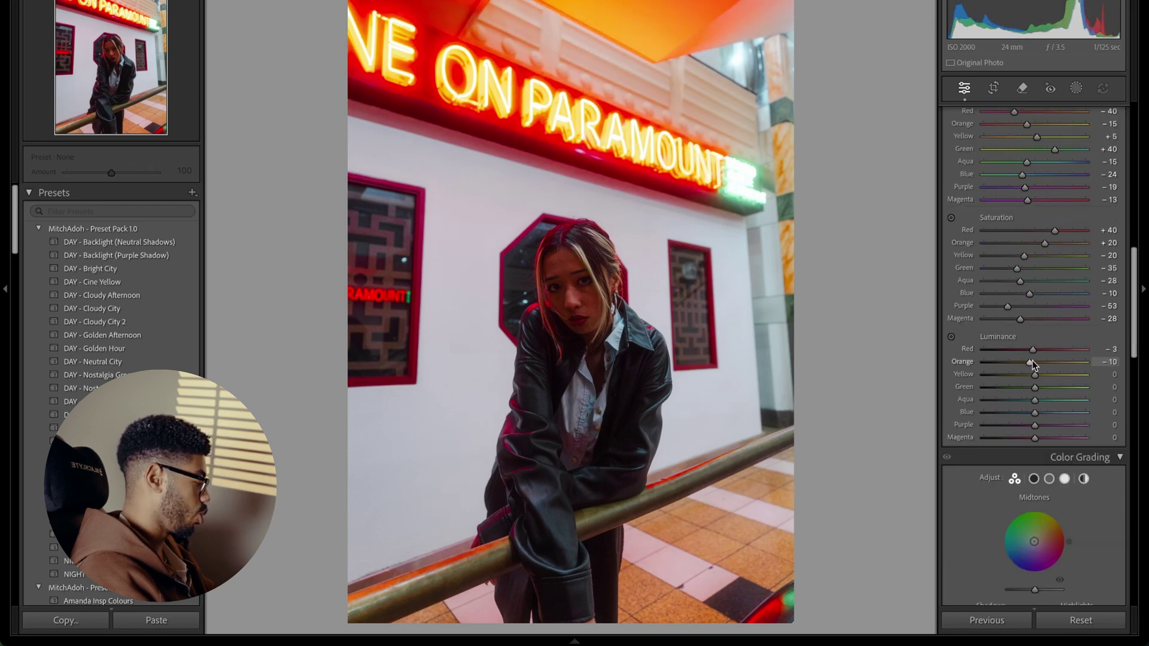
{"action": "left_click_drag", "start_coordinate": [1035, 378], "coordinate": [1033, 377]}
{"action": "key", "text": "ctrl+z"}
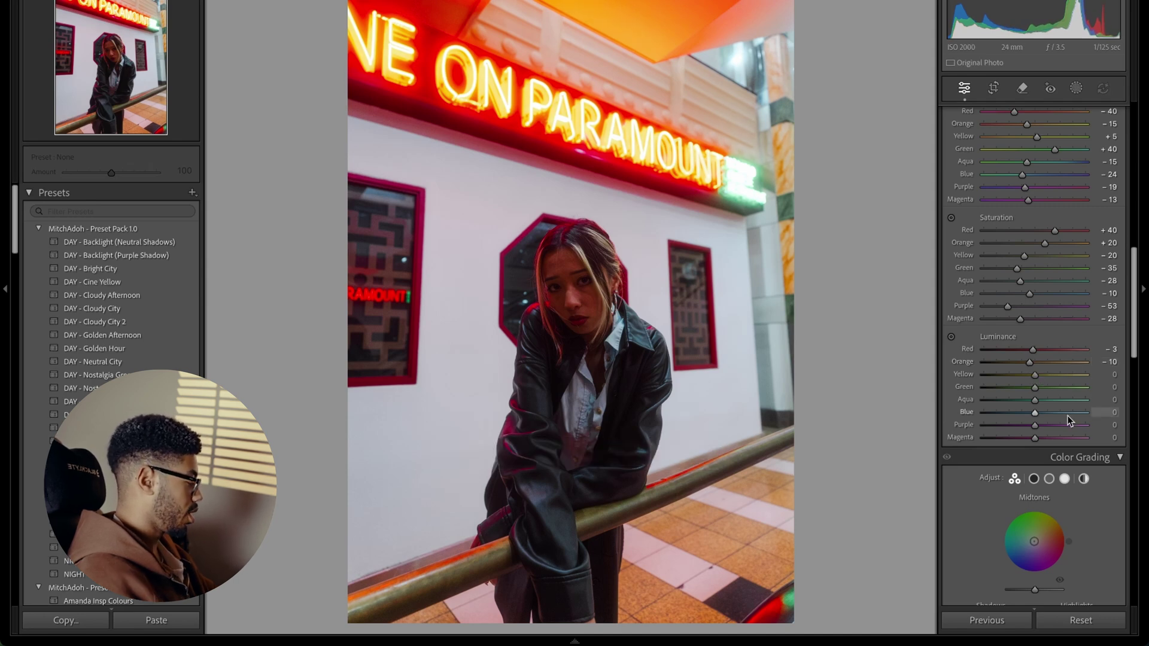
{"action": "left_click_drag", "start_coordinate": [1035, 388], "coordinate": [1023, 387]}
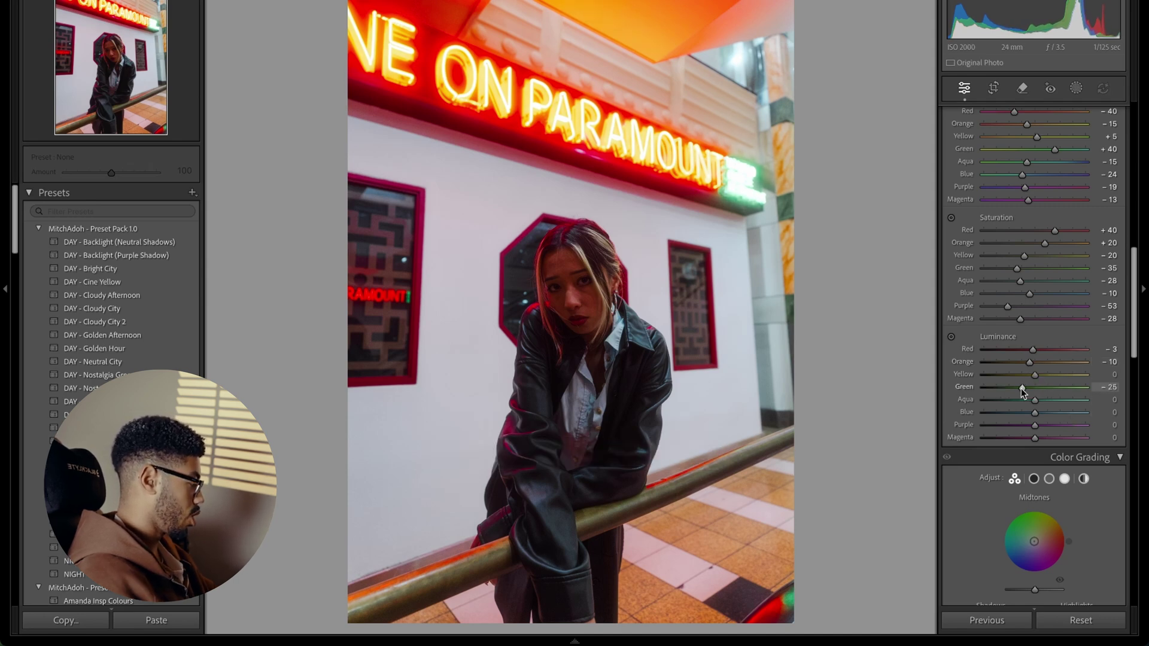
{"action": "left_click_drag", "start_coordinate": [1022, 387], "coordinate": [1044, 437]}
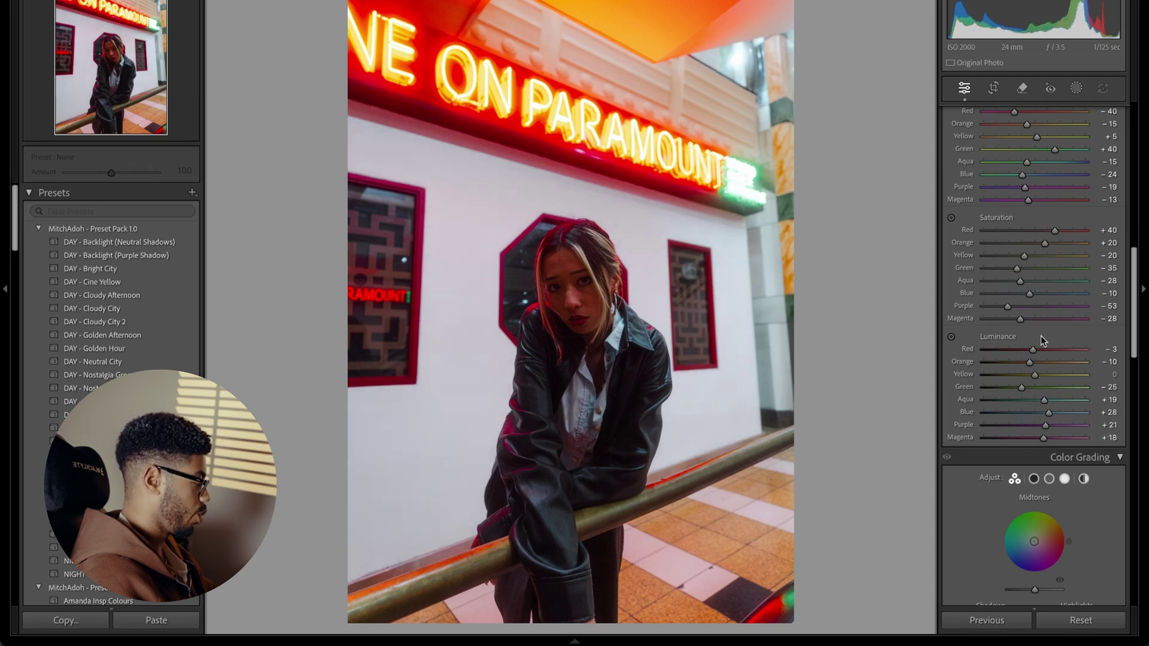
Scroll to Color Grading and show only the Shadows wheel.
{"action": "scroll", "coordinate": [1038, 326], "scroll_direction": "down", "scroll_amount": 3}
{"action": "scroll", "coordinate": [1038, 318], "scroll_direction": "down", "scroll_amount": 3}
{"action": "left_click", "coordinate": [1033, 271]}
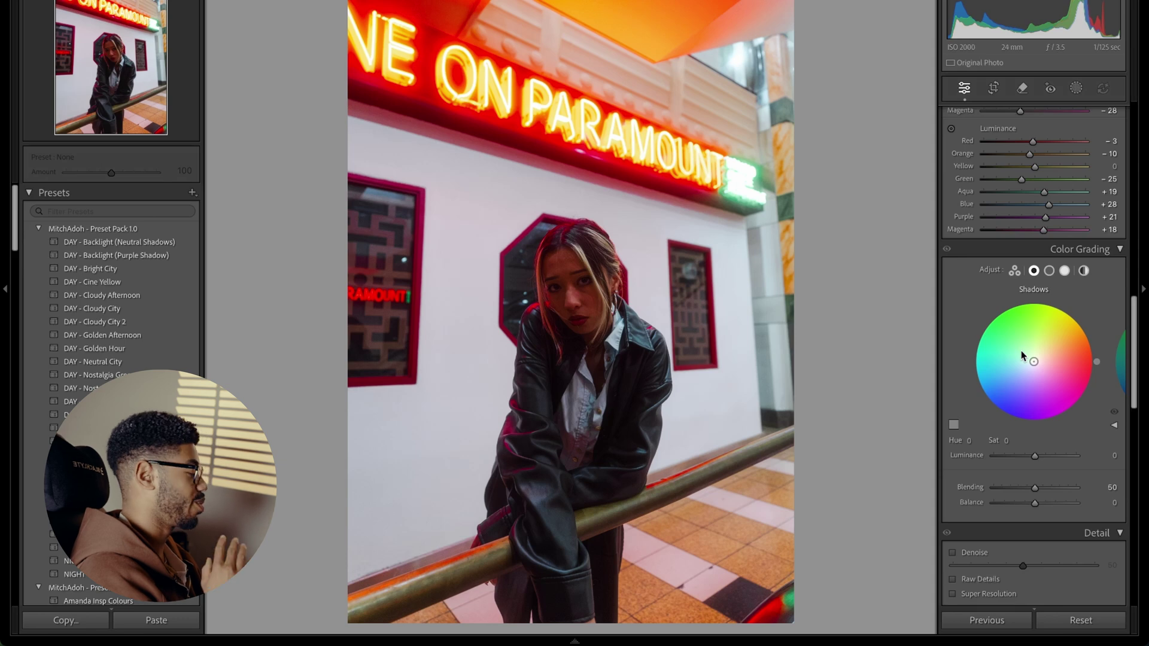
Tint shadows (hue 139, sat 13), midtones (142, 24) and highlights (145, 21) green-teal.
{"action": "mouse_move", "coordinate": [1022, 355]}
{"action": "left_mouse_down"}
{"action": "mouse_move", "coordinate": [1028, 329]}
{"action": "mouse_move", "coordinate": [1027, 356]}
{"action": "mouse_move", "coordinate": [1019, 350]}
{"action": "left_mouse_up"}
{"action": "left_click", "coordinate": [1049, 271]}
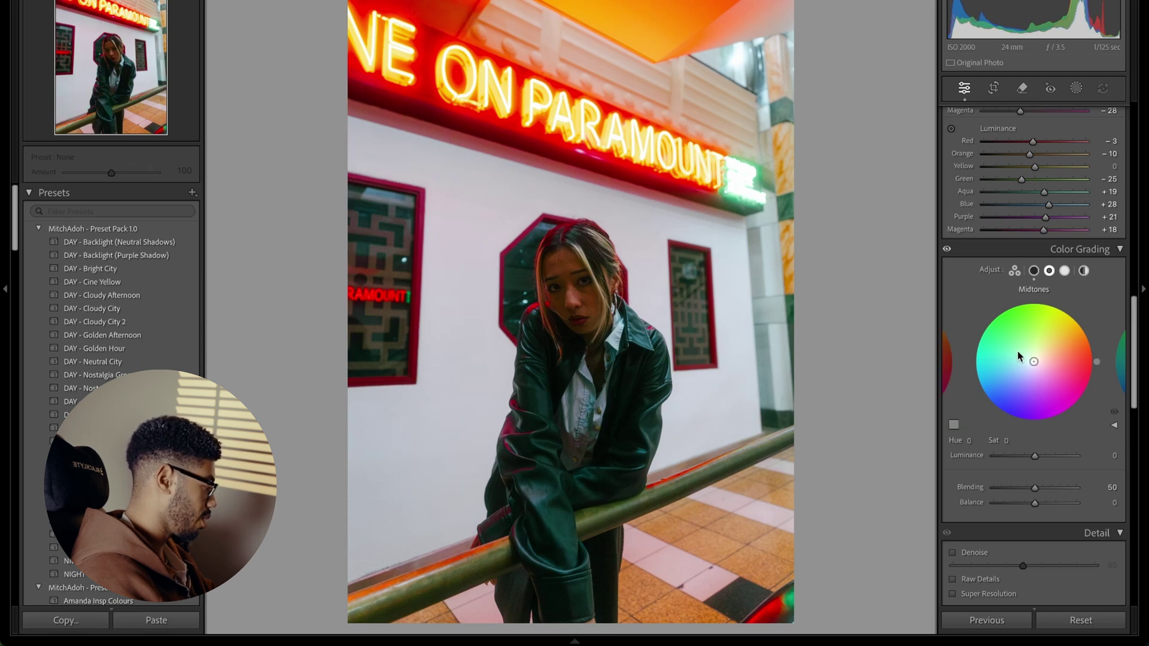
{"action": "left_click_drag", "start_coordinate": [1022, 353], "coordinate": [1023, 355]}
{"action": "left_click", "coordinate": [1064, 270]}
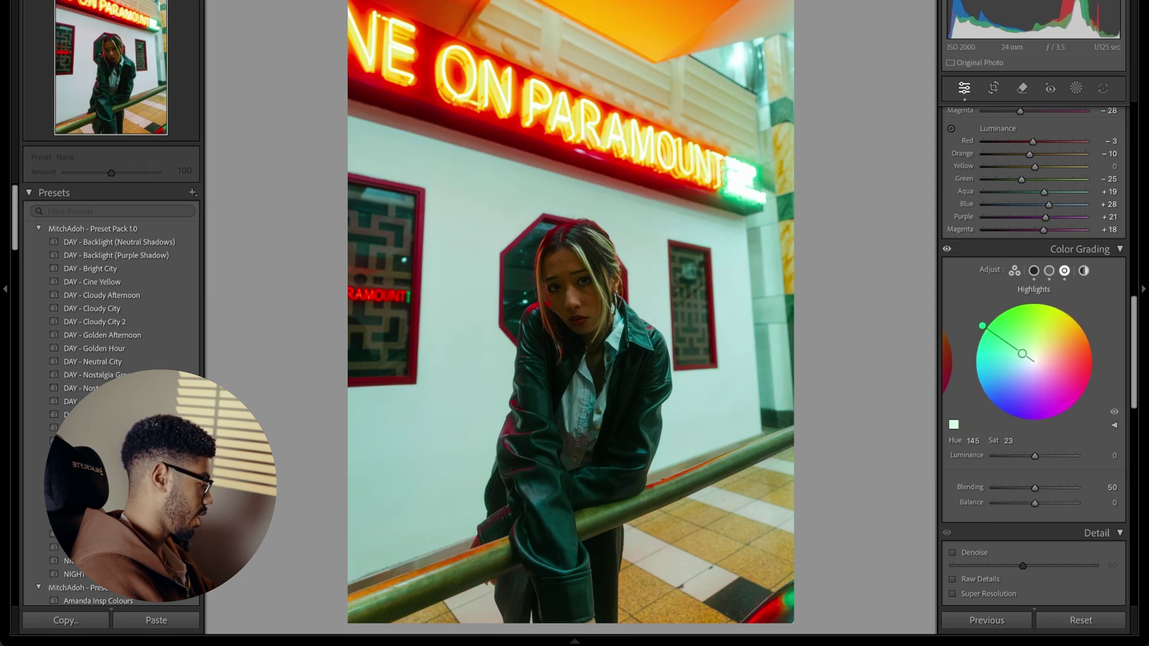
{"action": "left_click_drag", "start_coordinate": [982, 326], "coordinate": [982, 326]}
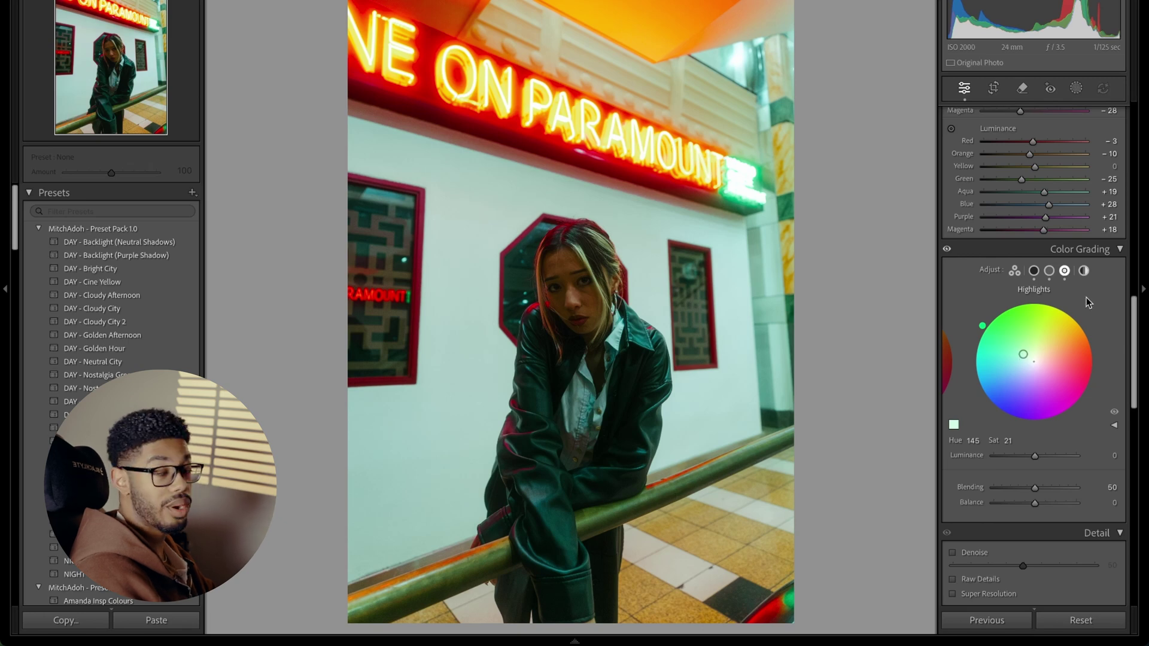
{"action": "left_click", "coordinate": [1111, 250]}
{"action": "scroll", "coordinate": [1077, 240], "scroll_direction": "up", "scroll_amount": 8}
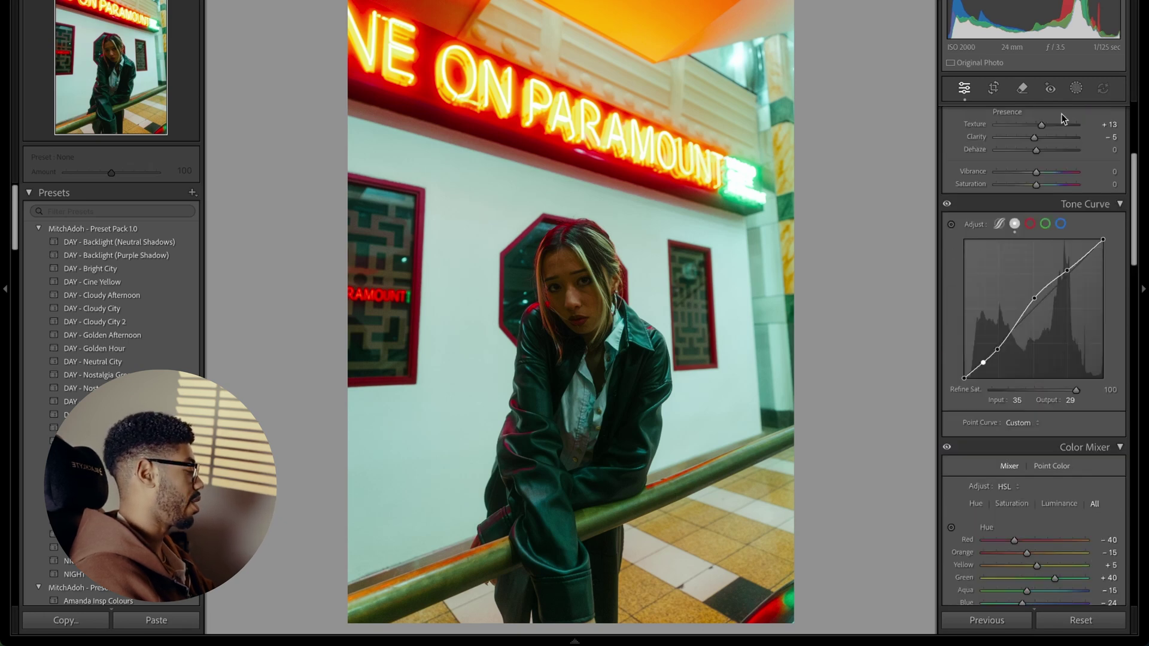
Add a Select Subject mask and lower its exposure slightly.
{"action": "left_click", "coordinate": [1073, 89]}
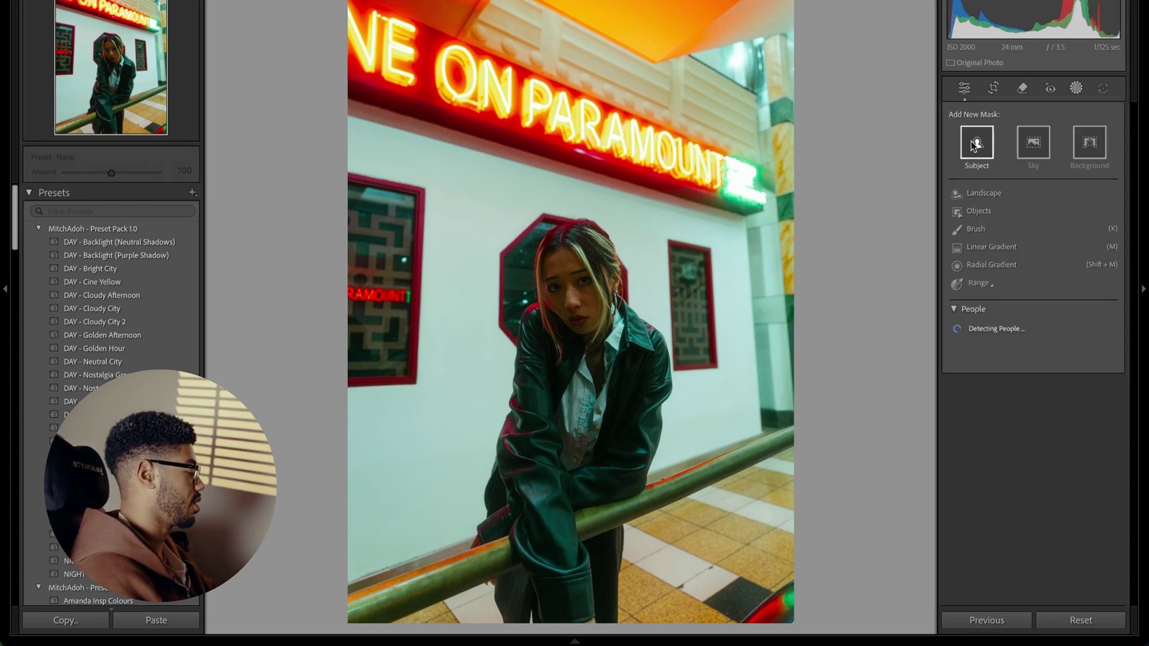
{"action": "left_click", "coordinate": [971, 141]}
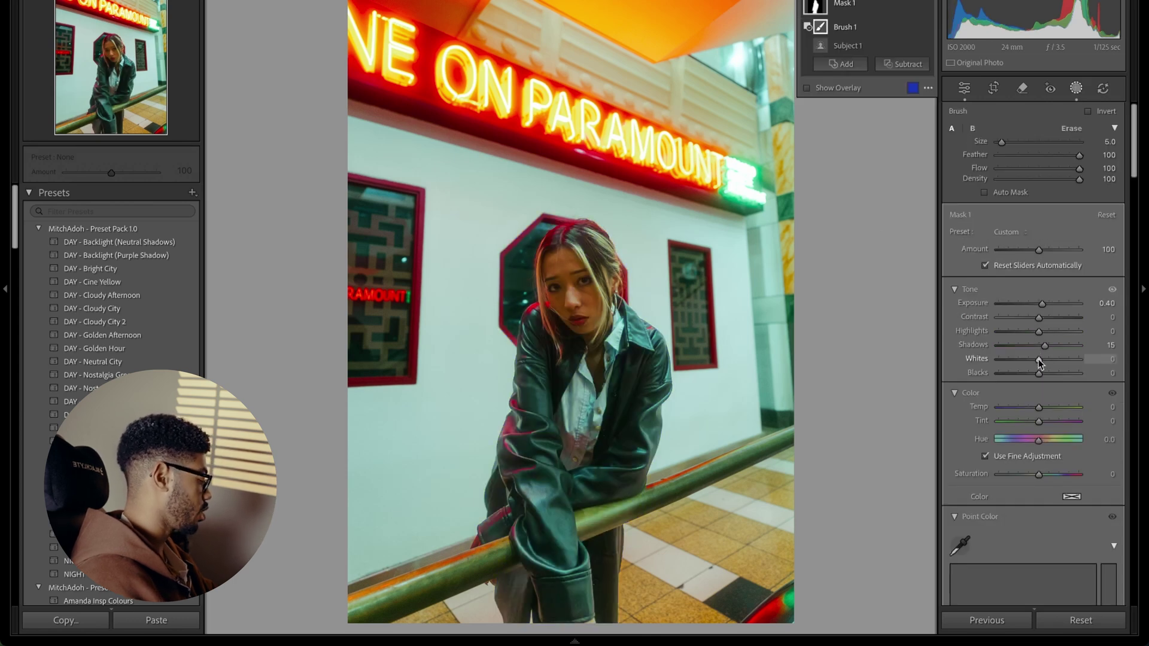
{"action": "left_click_drag", "start_coordinate": [1042, 303], "coordinate": [1045, 305]}
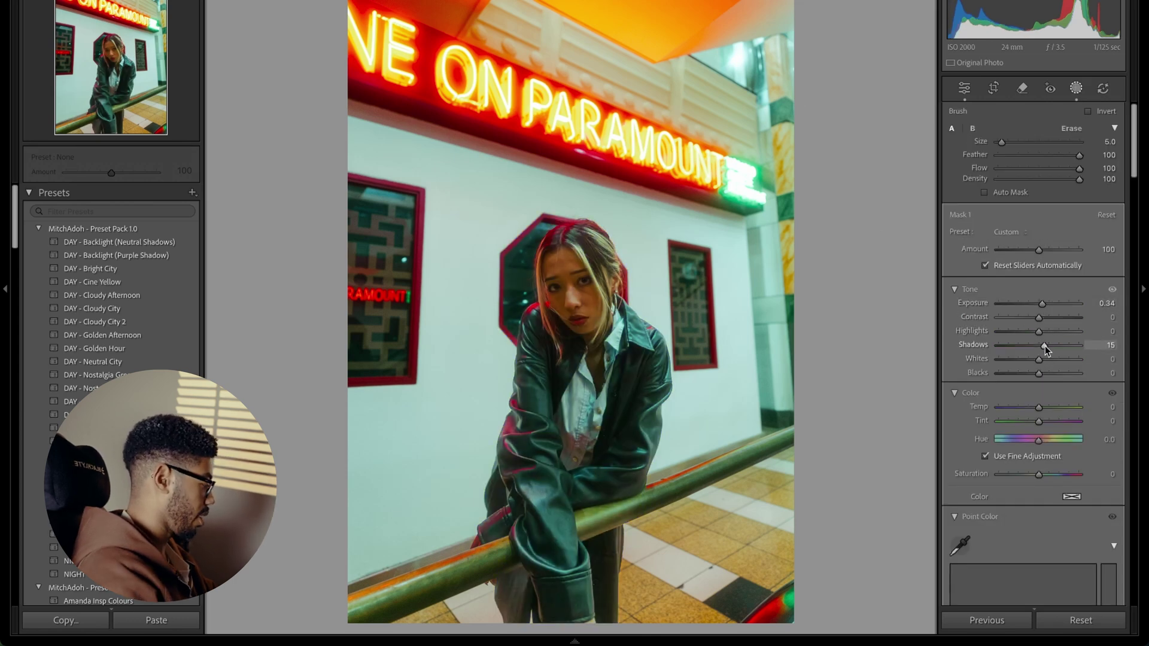
{"action": "key", "text": "shift+w"}
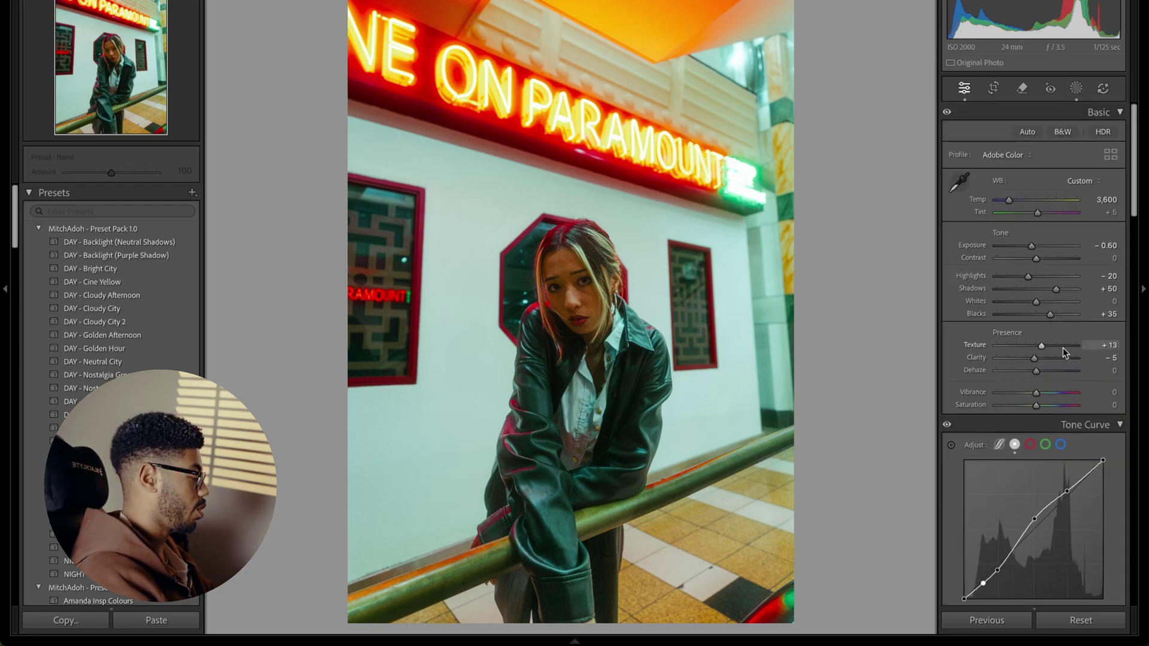
{"action": "key", "text": "shift+w"}
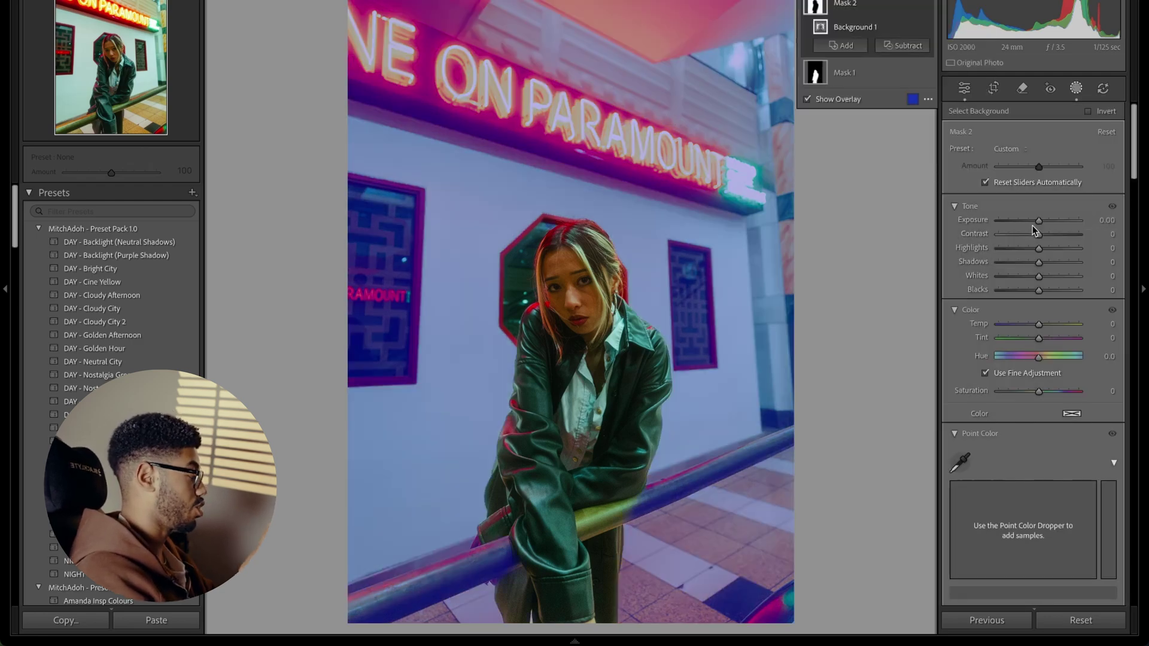
{"action": "left_click_drag", "start_coordinate": [1039, 220], "coordinate": [1036, 225]}
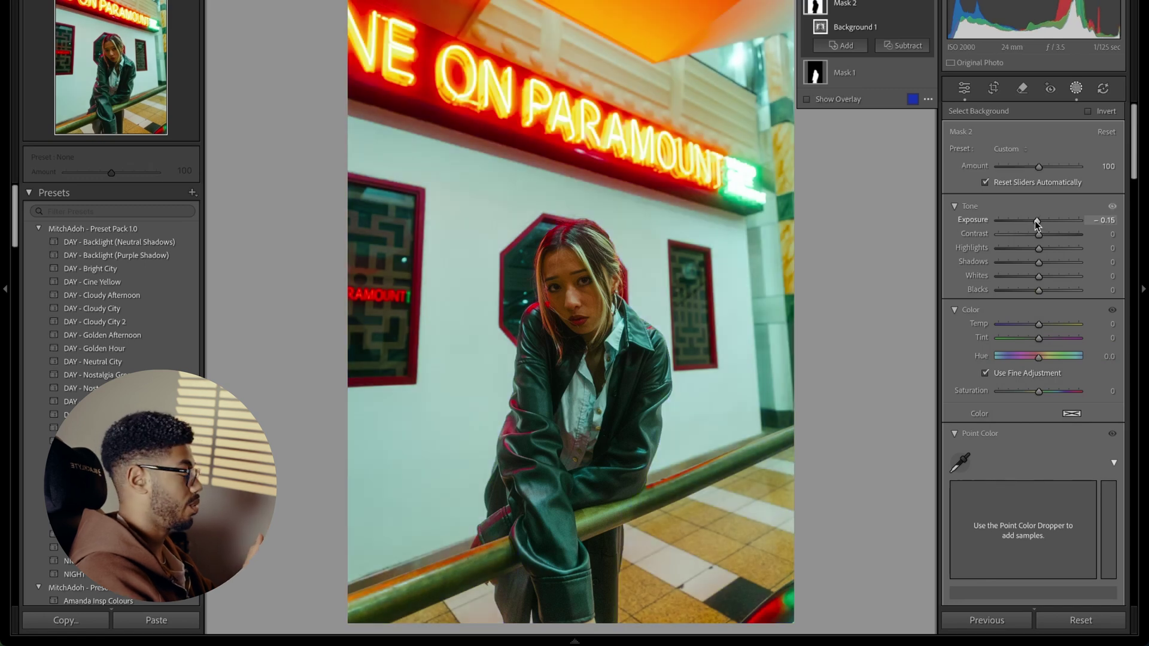
Add a Select Background mask and pull its exposure slightly negative.
{"action": "left_click", "coordinate": [841, 45]}
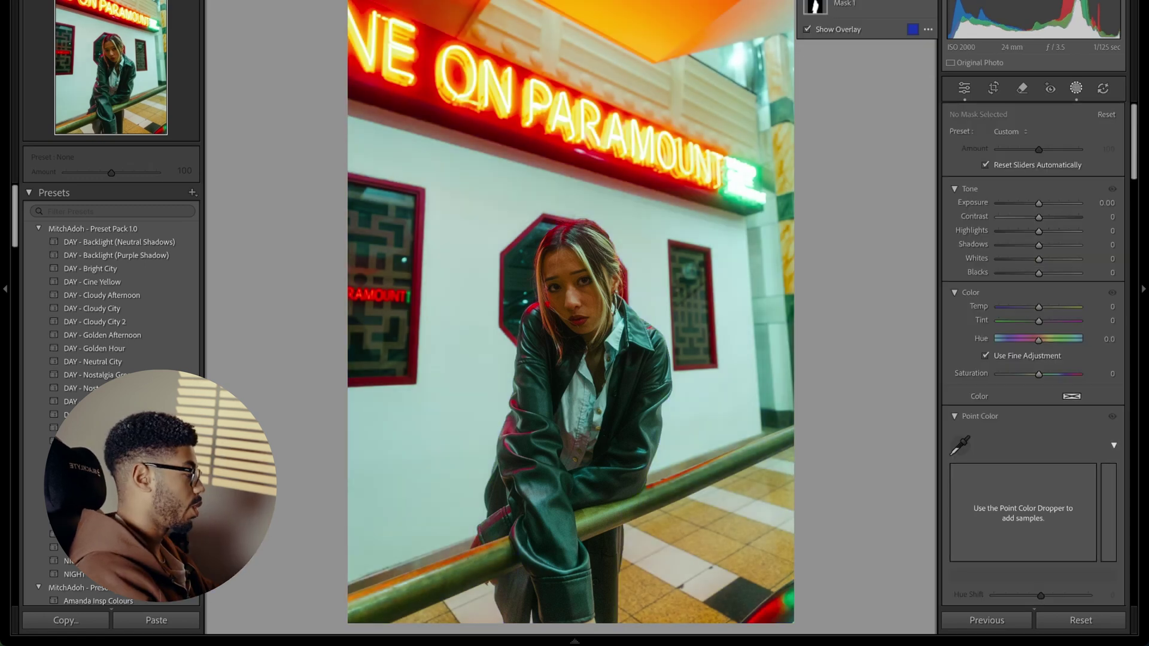
{"action": "left_click", "coordinate": [909, 34]}
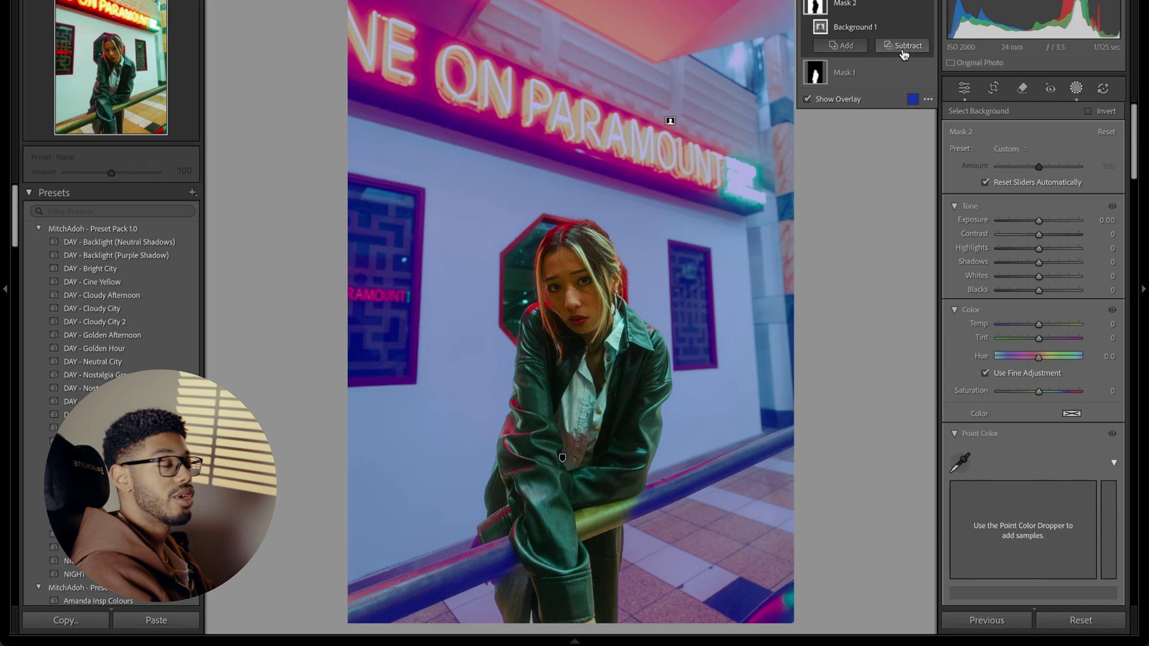
{"action": "left_click_drag", "start_coordinate": [1041, 221], "coordinate": [1041, 225]}
{"action": "left_click", "coordinate": [1113, 221]}
{"action": "key", "text": "Return"}
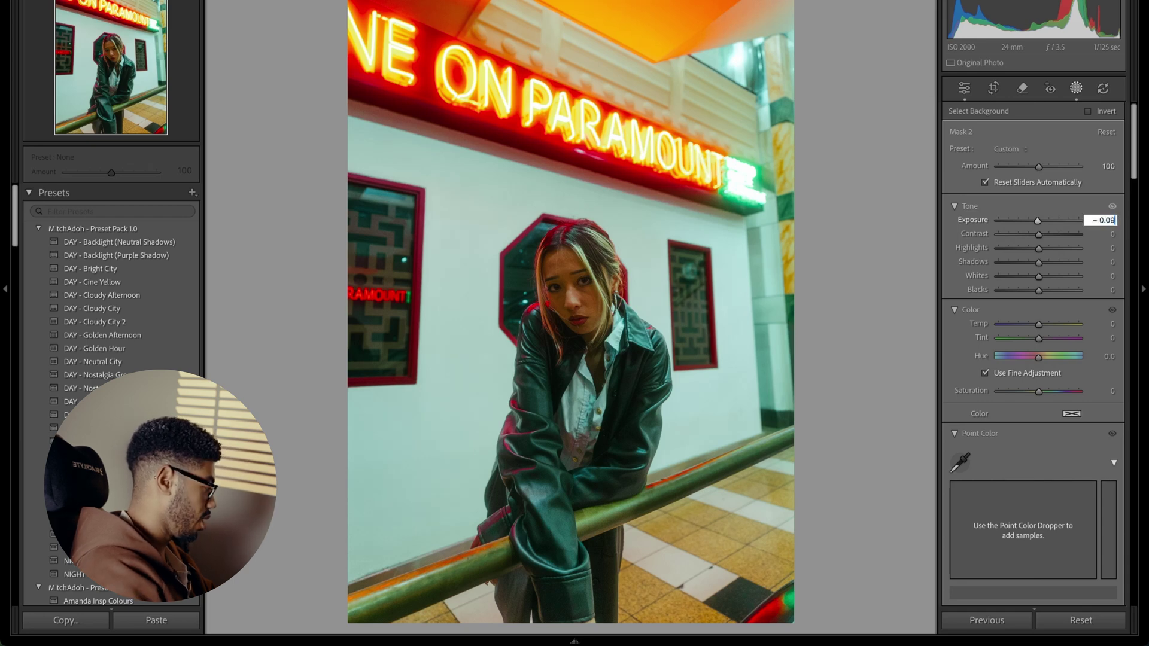
{"action": "key", "text": "Return"}
Set the global Whites to +3.
{"action": "left_click", "coordinate": [1111, 301]}
{"action": "type", "text": "3"}
{"action": "key", "text": "Return"}
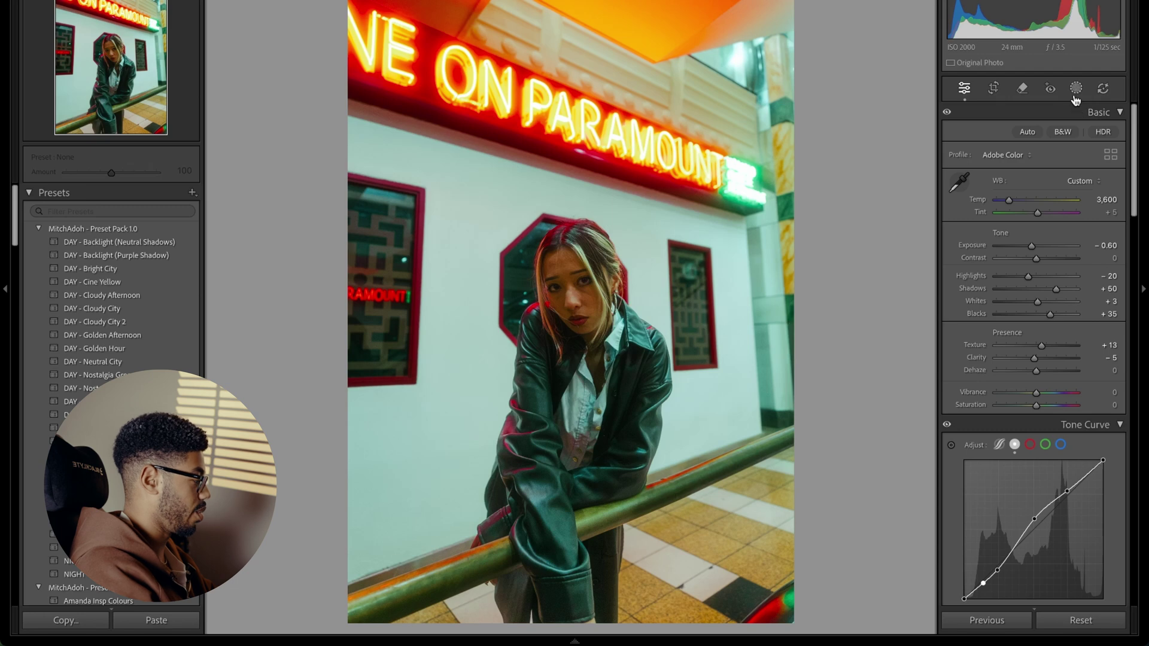
Set Vibrance to -11 and Saturation to +5, then bring up the red channel tone curve.
{"action": "left_click", "coordinate": [1111, 392]}
{"action": "type", "text": "-11"}
{"action": "key", "text": "Return"}
{"action": "left_click", "coordinate": [1114, 405]}
{"action": "type", "text": "5"}
{"action": "key", "text": "Return"}
{"action": "scroll", "coordinate": [1024, 323], "scroll_direction": "down", "scroll_amount": 2}
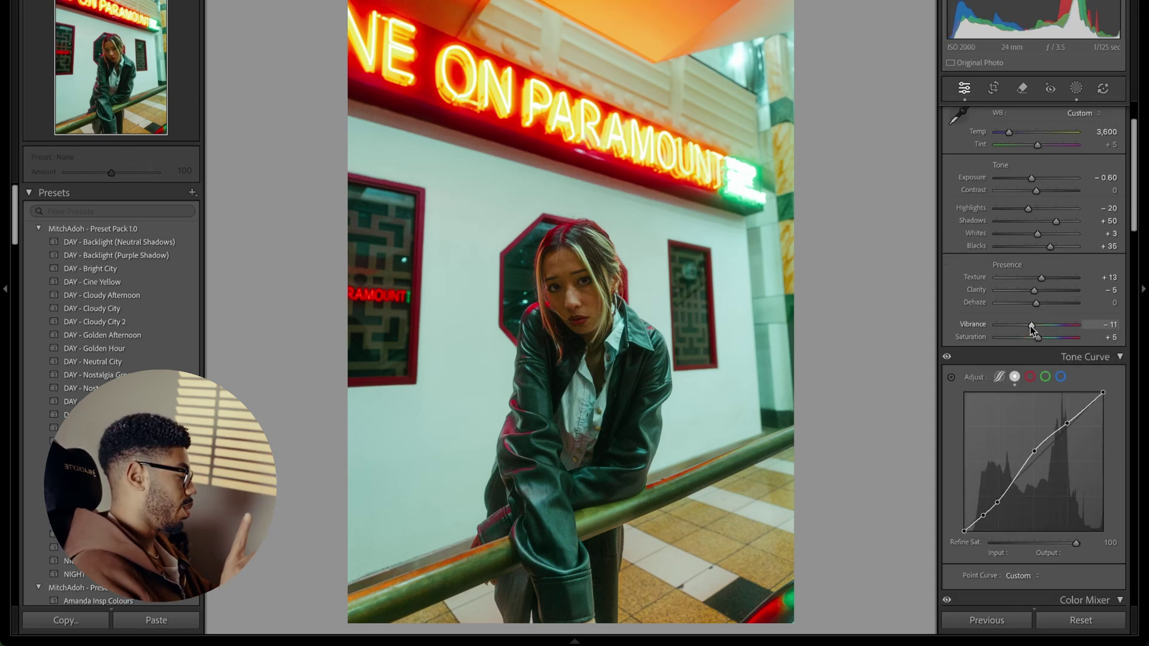
{"action": "left_click", "coordinate": [1030, 377]}
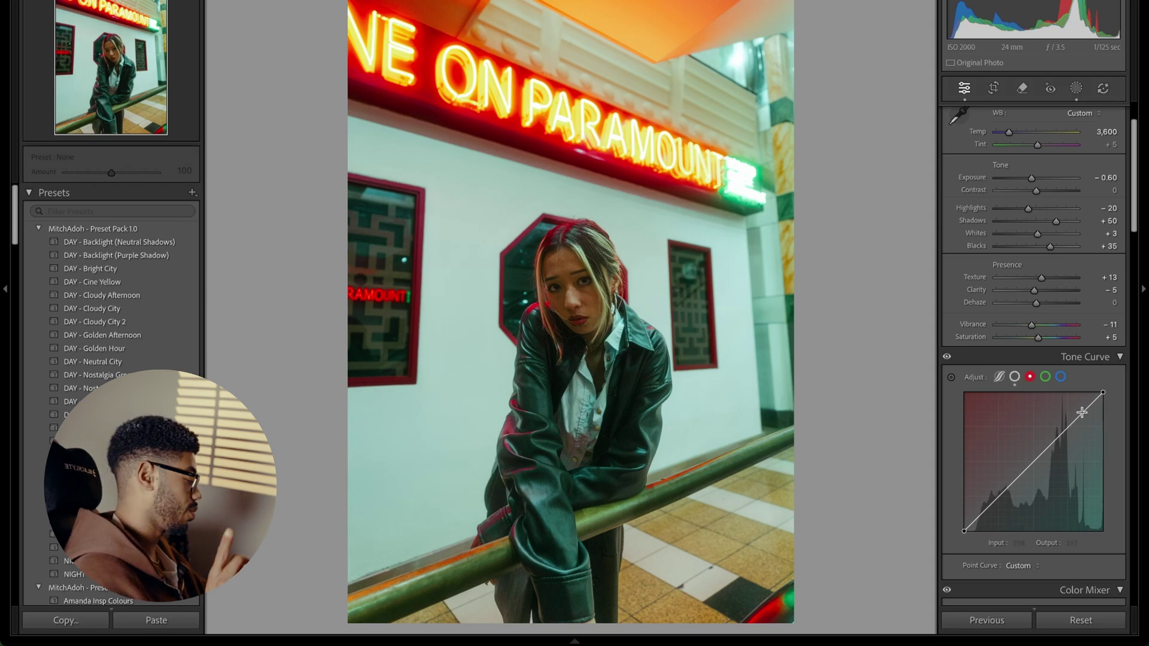
Shape the red, green and blue channel curves, lifting highlights and adjusting shadows for the neon look.
{"action": "left_click_drag", "start_coordinate": [1068, 431], "coordinate": [1067, 421]}
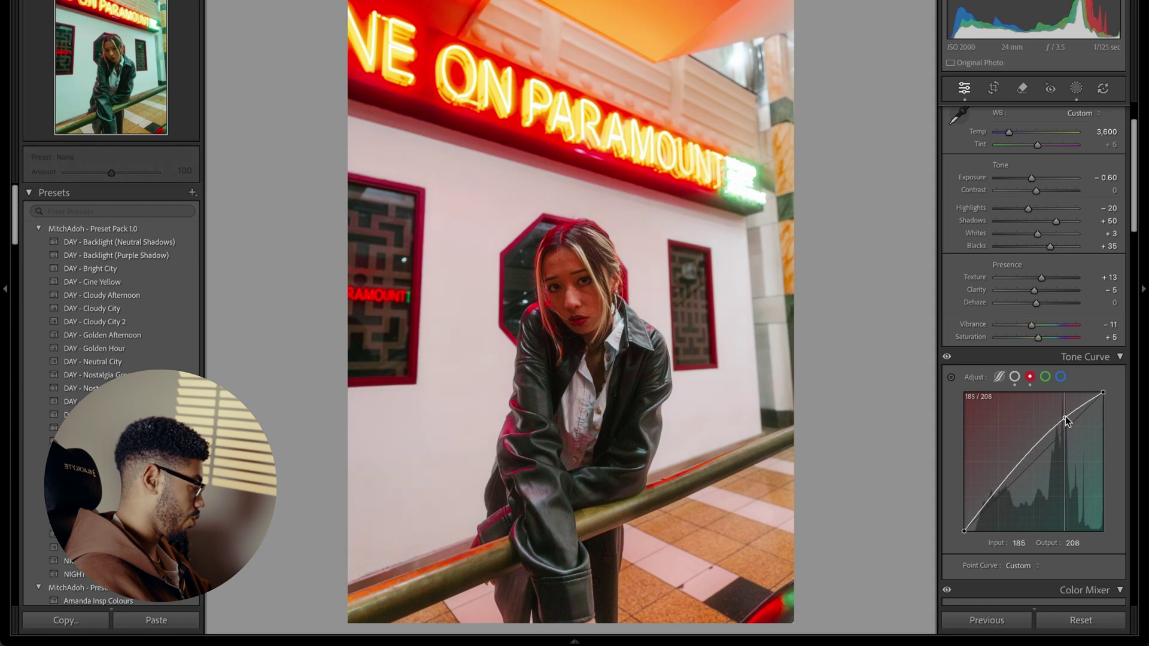
{"action": "left_click", "coordinate": [999, 494]}
{"action": "left_click_drag", "start_coordinate": [1000, 495], "coordinate": [999, 502]}
{"action": "left_click", "coordinate": [1045, 376]}
{"action": "left_click_drag", "start_coordinate": [1068, 427], "coordinate": [1067, 424]}
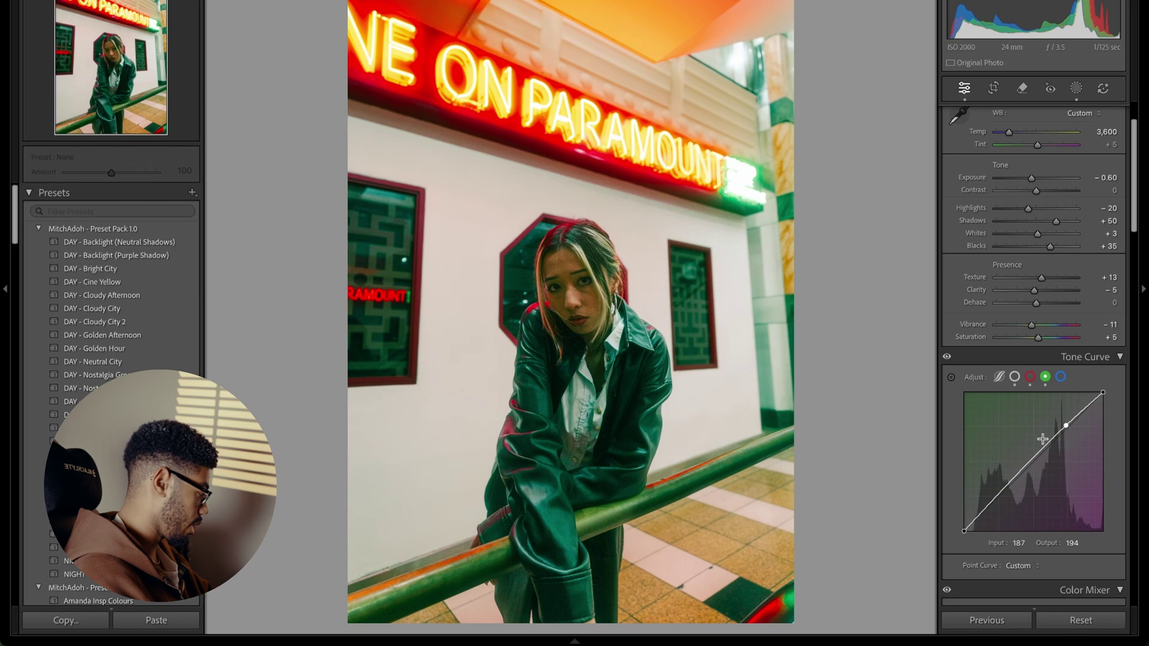
{"action": "left_click_drag", "start_coordinate": [1034, 451], "coordinate": [1031, 457]}
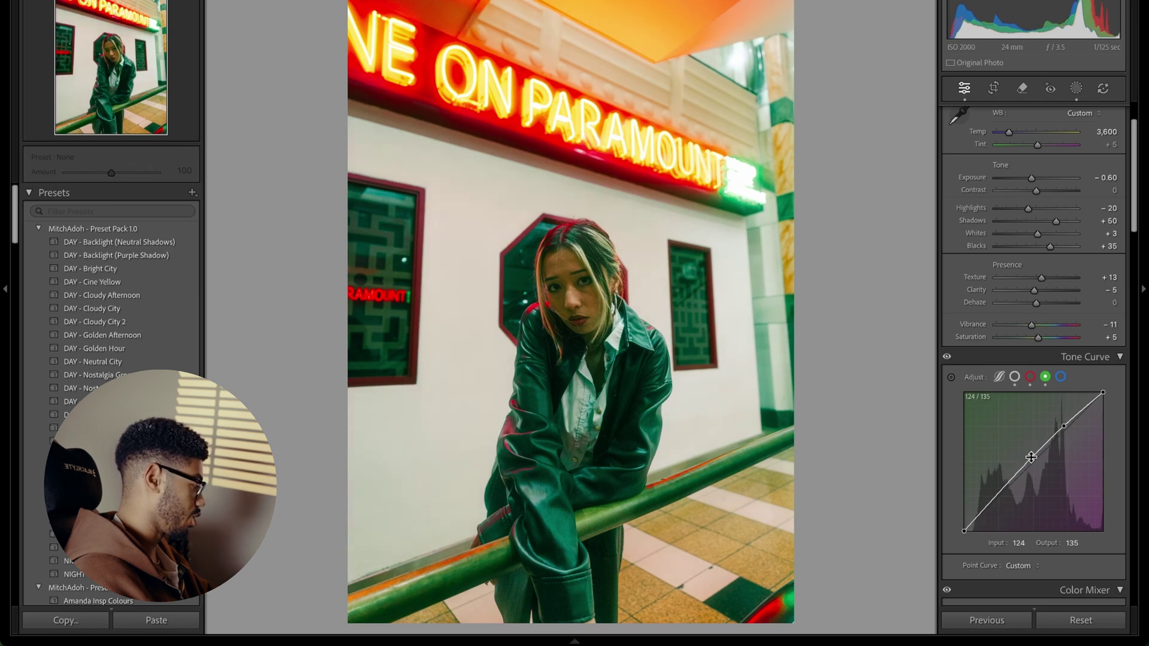
{"action": "left_click_drag", "start_coordinate": [1000, 495], "coordinate": [1001, 500]}
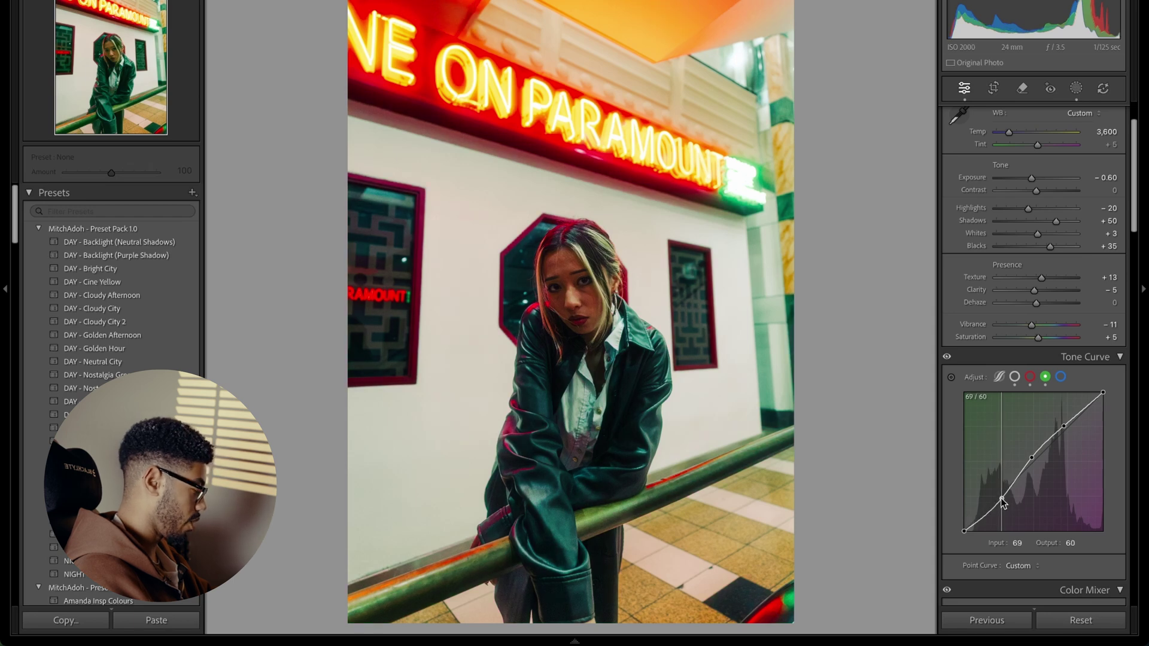
{"action": "left_click", "coordinate": [1058, 377]}
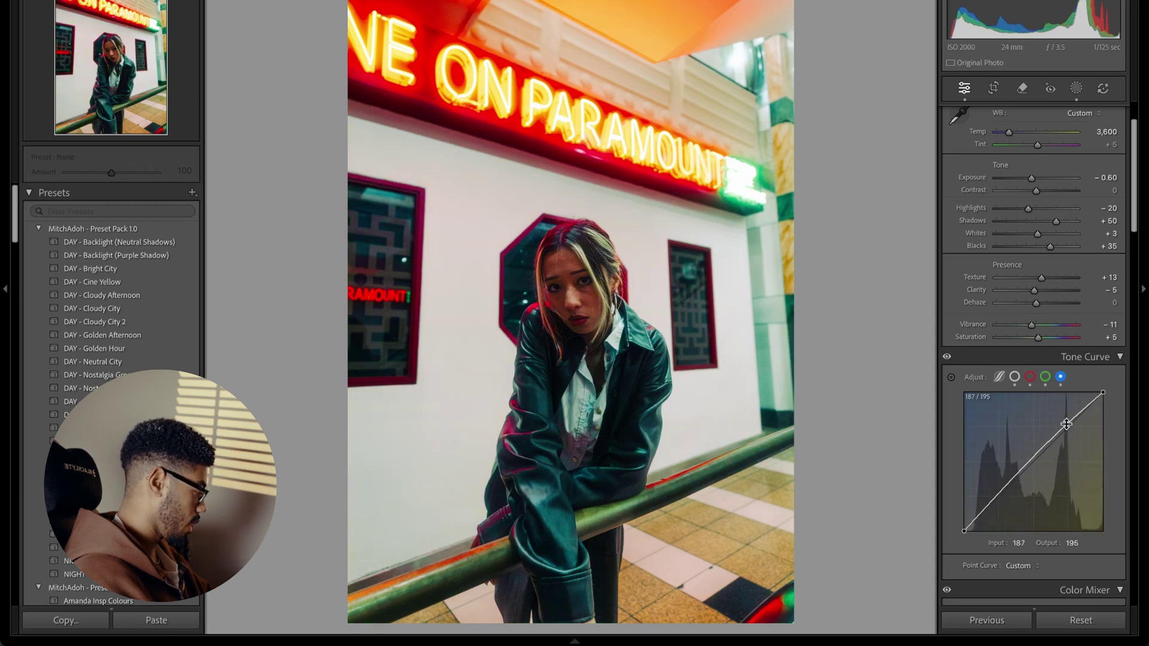
{"action": "left_click", "coordinate": [1030, 460]}
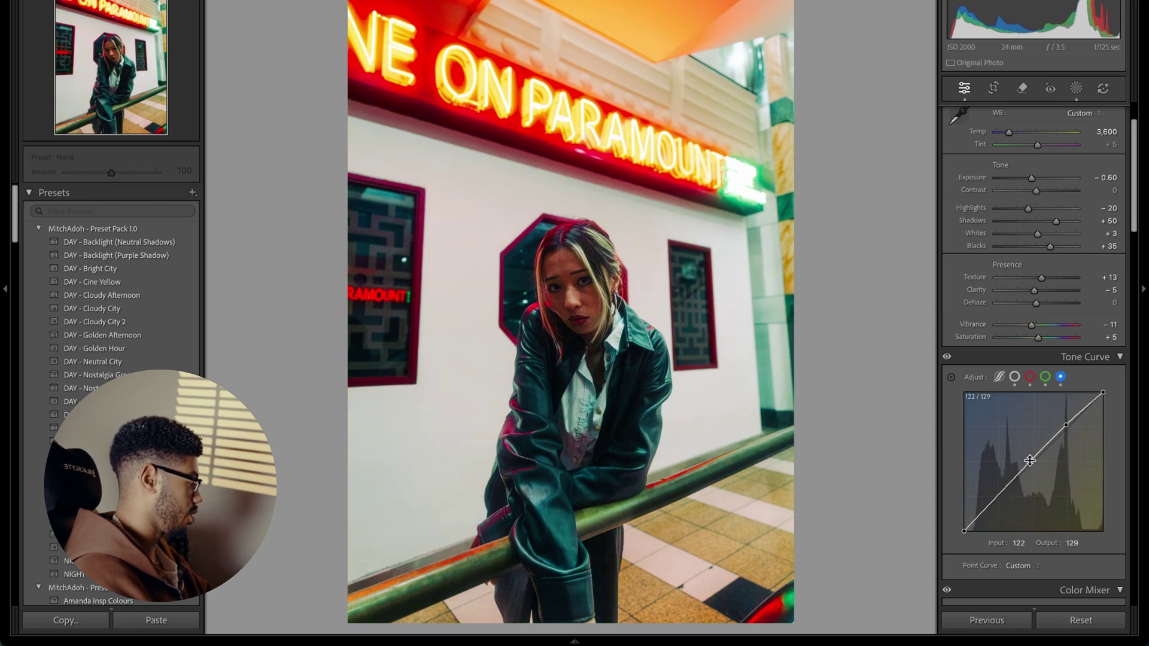
{"action": "left_click_drag", "start_coordinate": [1000, 492], "coordinate": [996, 494]}
Set Contrast to -25 and Blacks to +30, then undo the Blacks change.
{"action": "left_click", "coordinate": [1028, 192]}
{"action": "left_click_drag", "start_coordinate": [1029, 190], "coordinate": [1021, 190]}
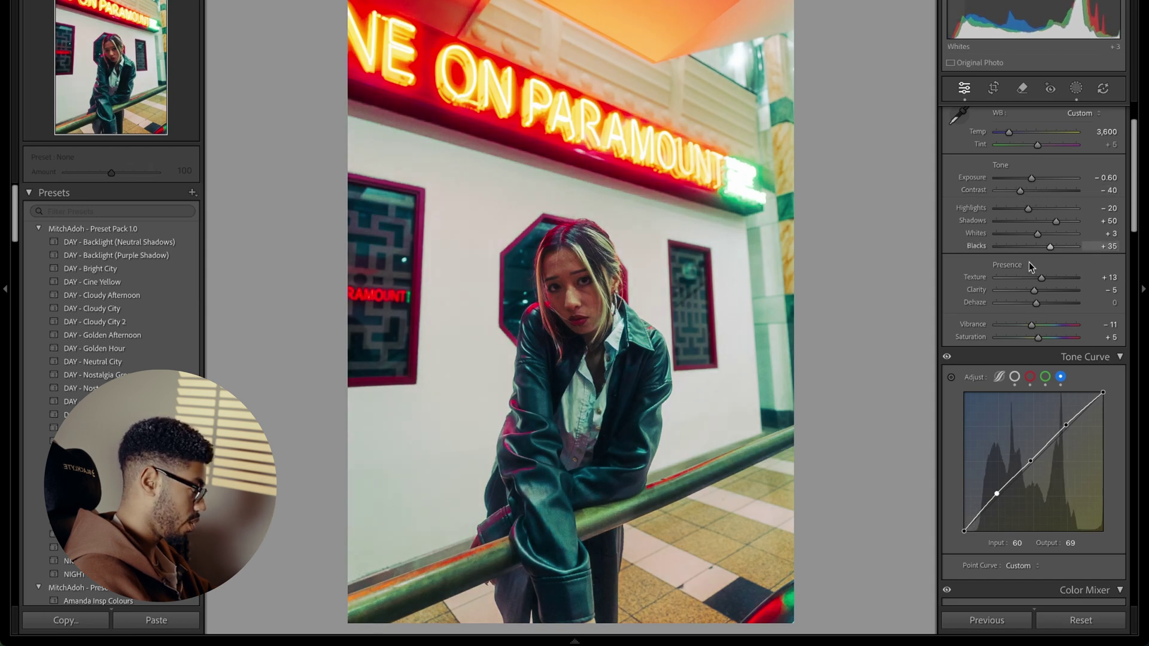
{"action": "left_click", "coordinate": [1109, 190]}
{"action": "key", "text": "BackSpace"}
{"action": "type", "text": "- 25"}
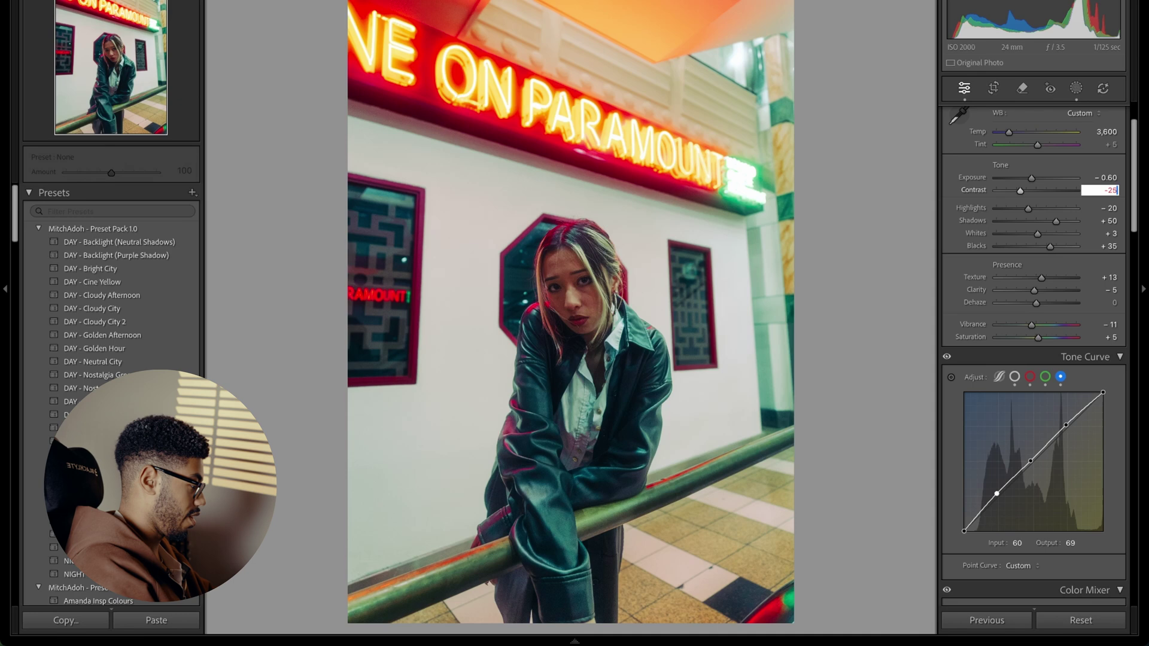
{"action": "key", "text": "Return"}
{"action": "left_click", "coordinate": [1101, 246]}
{"action": "type", "text": "30"}
{"action": "key", "text": "Return"}
{"action": "key", "text": "ctrl+z"}
Nudge the Midtones colour-grading tint slightly toward green.
{"action": "left_click", "coordinate": [1110, 190]}
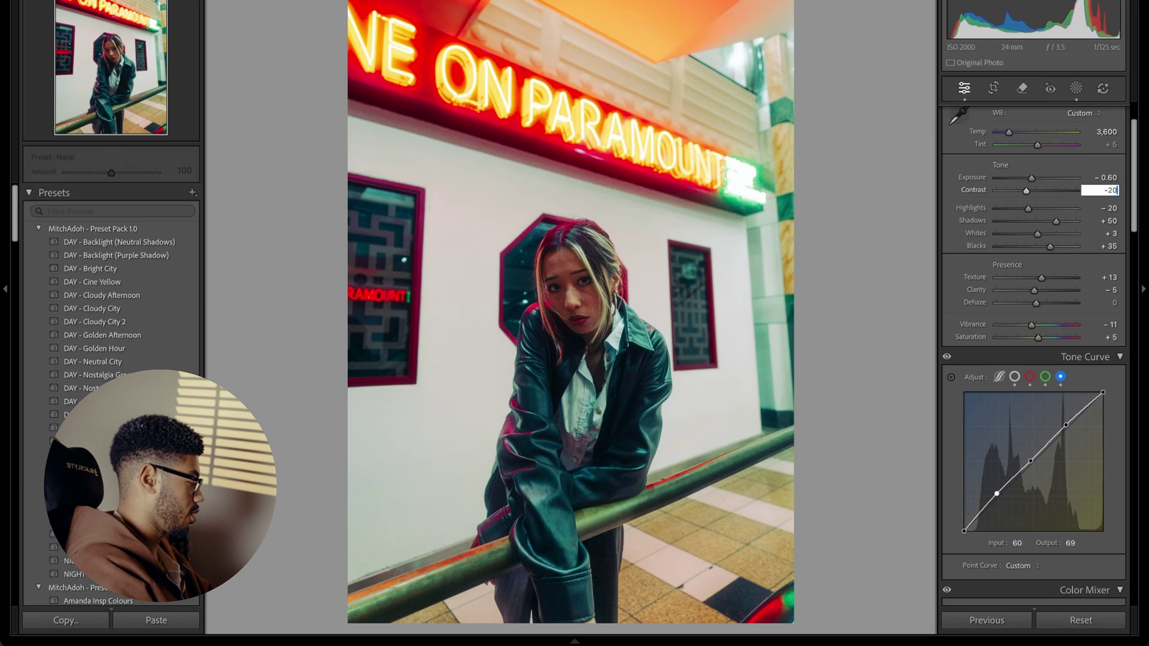
{"action": "scroll", "coordinate": [1029, 383], "scroll_direction": "down", "scroll_amount": 10}
{"action": "left_click", "coordinate": [1049, 297]}
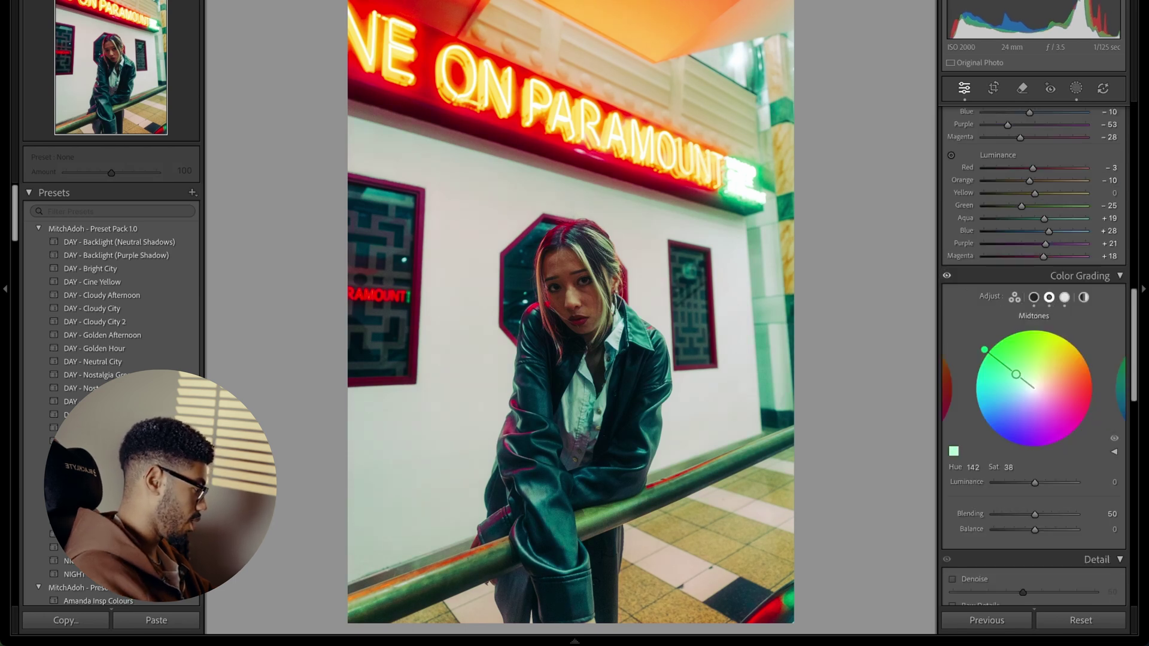
{"action": "left_click_drag", "start_coordinate": [1016, 374], "coordinate": [1014, 373]}
Set Shadows grading luminance to +5 and Highlights grading luminance to −4.
{"action": "left_click", "coordinate": [1064, 298]}
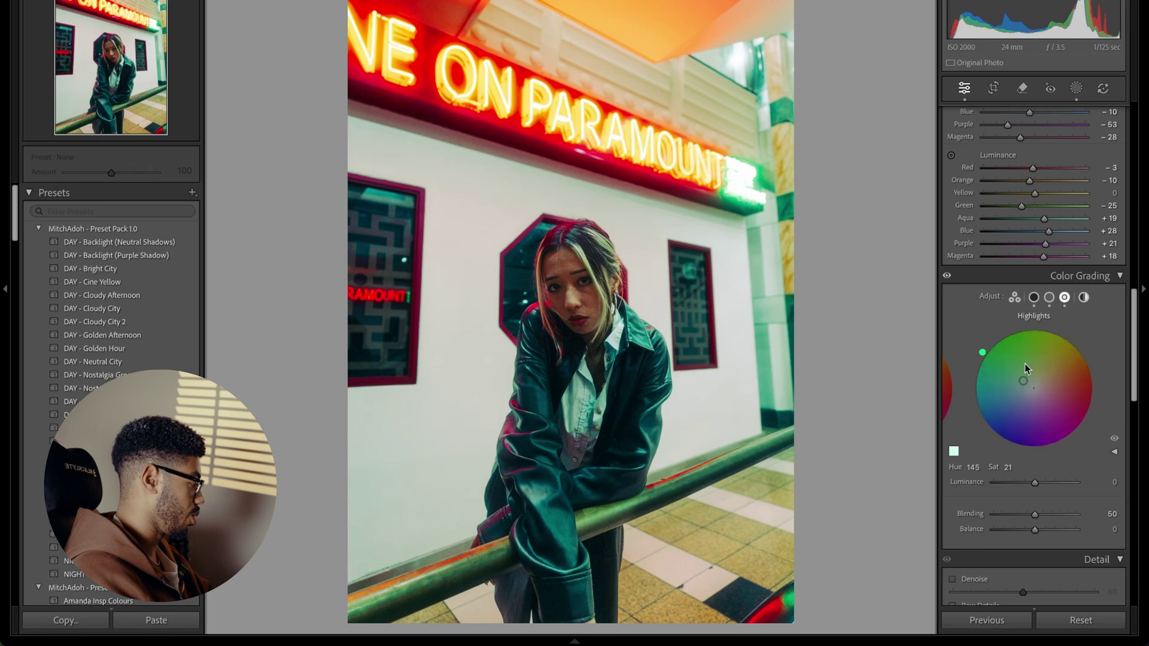
{"action": "left_click", "coordinate": [1049, 298]}
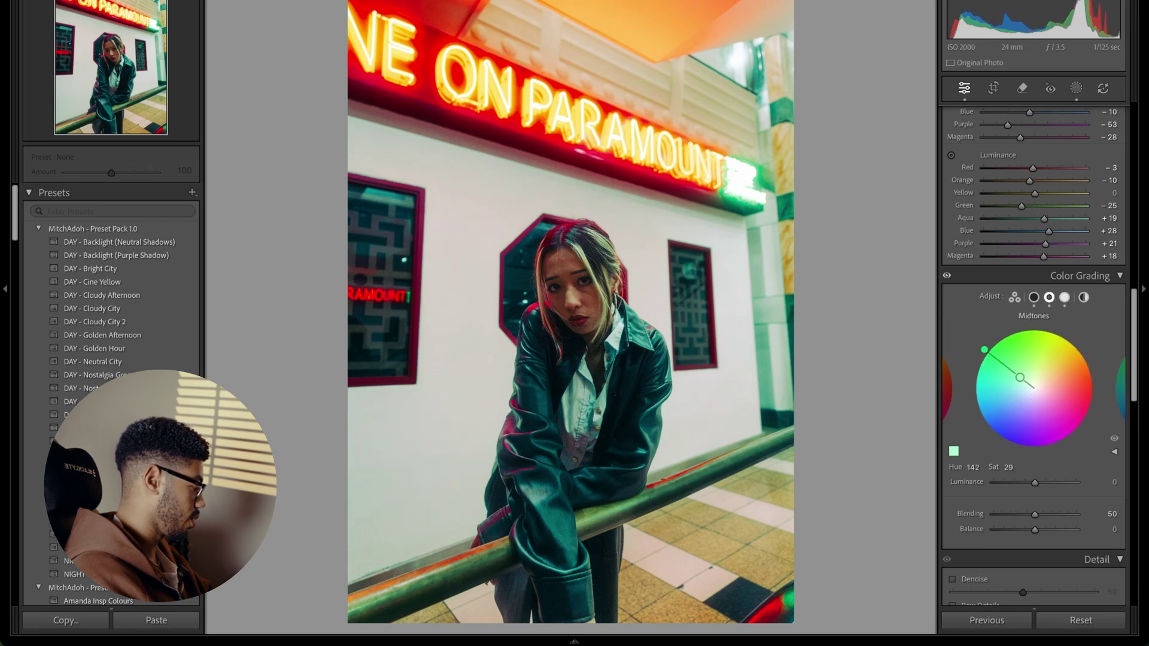
{"action": "left_click", "coordinate": [1034, 298]}
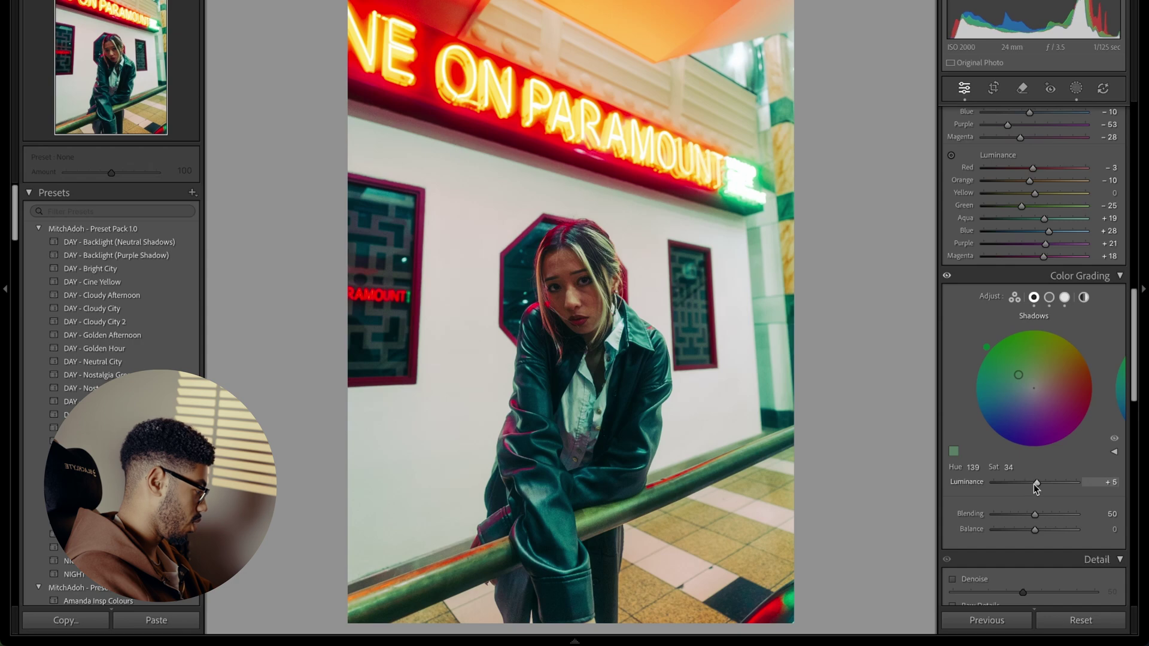
{"action": "left_click", "coordinate": [1064, 297]}
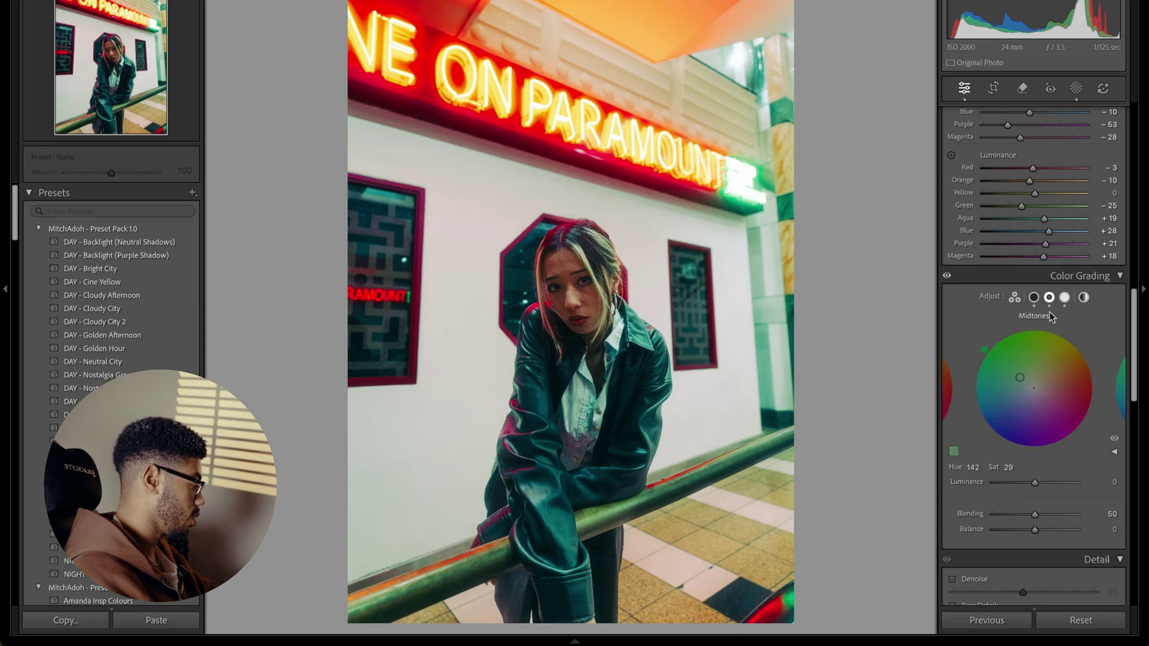
{"action": "left_click_drag", "start_coordinate": [1032, 481], "coordinate": [1036, 481]}
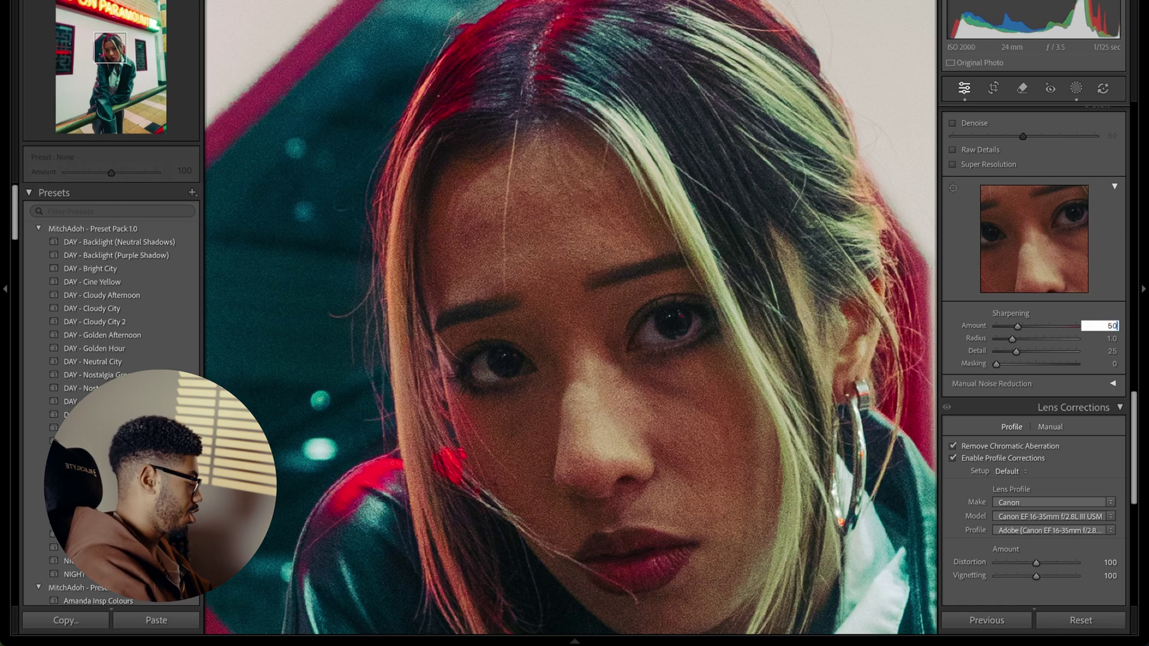
Set Sharpening Amount to 100 and adjust the Grain amount.
{"action": "double_click", "coordinate": [1110, 325]}
{"action": "type", "text": "100"}
{"action": "key", "text": "Tab"}
{"action": "key", "text": "Tab"}
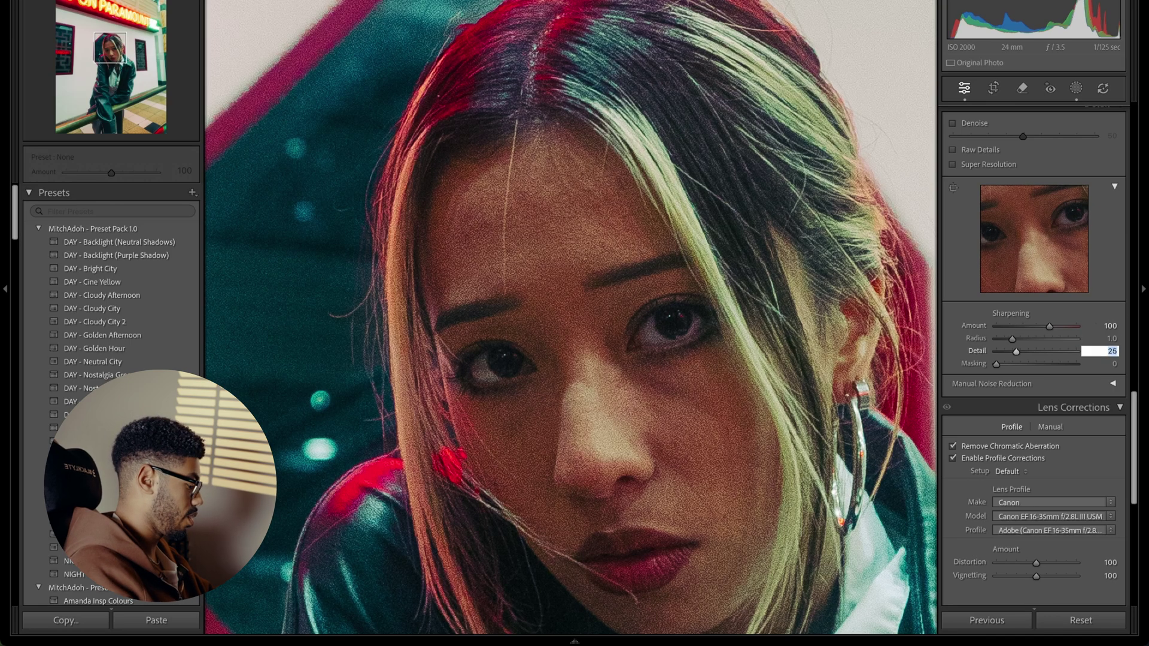
{"action": "scroll", "coordinate": [1065, 297], "scroll_direction": "down", "scroll_amount": 5}
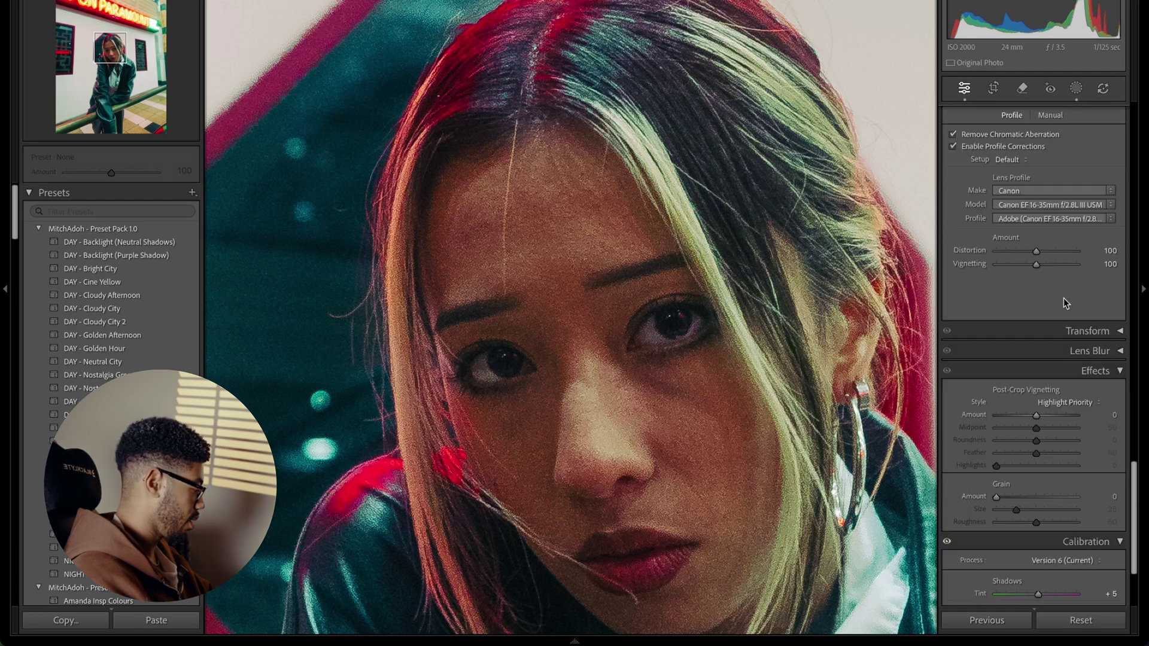
{"action": "scroll", "coordinate": [1063, 298], "scroll_direction": "down", "scroll_amount": 2}
{"action": "left_click_drag", "start_coordinate": [996, 365], "coordinate": [1005, 365]}
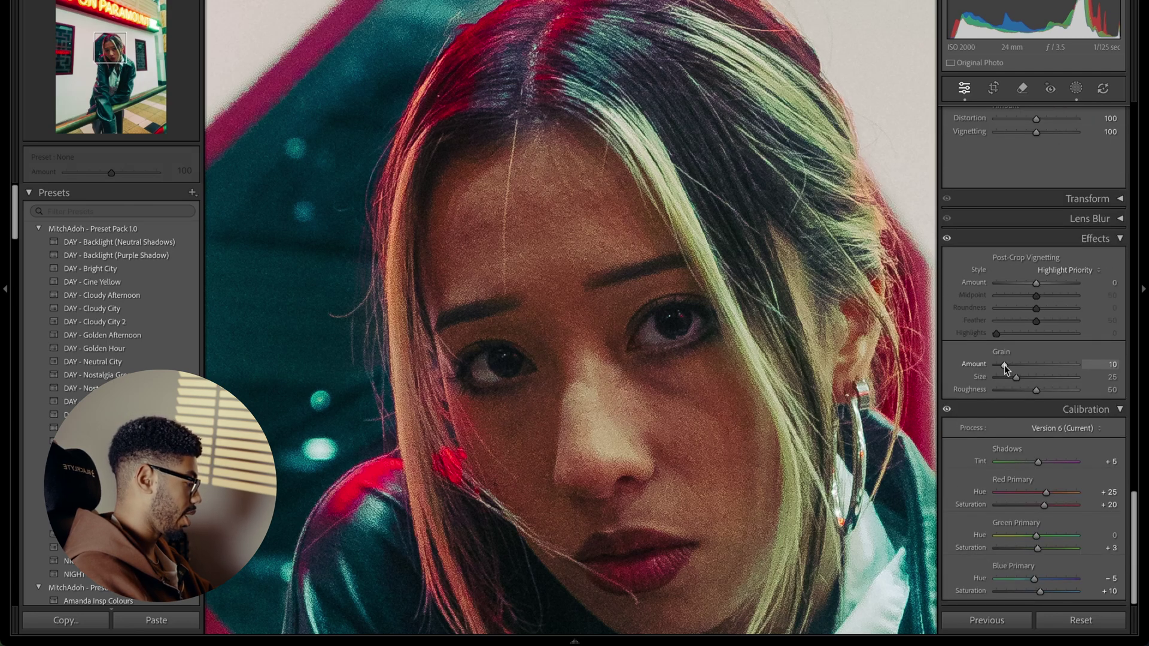
Lower Clarity to −10 and zoom back out to fit the whole photo.
{"action": "scroll", "coordinate": [1057, 431], "scroll_direction": "up", "scroll_amount": 10}
{"action": "left_click", "coordinate": [1110, 357]}
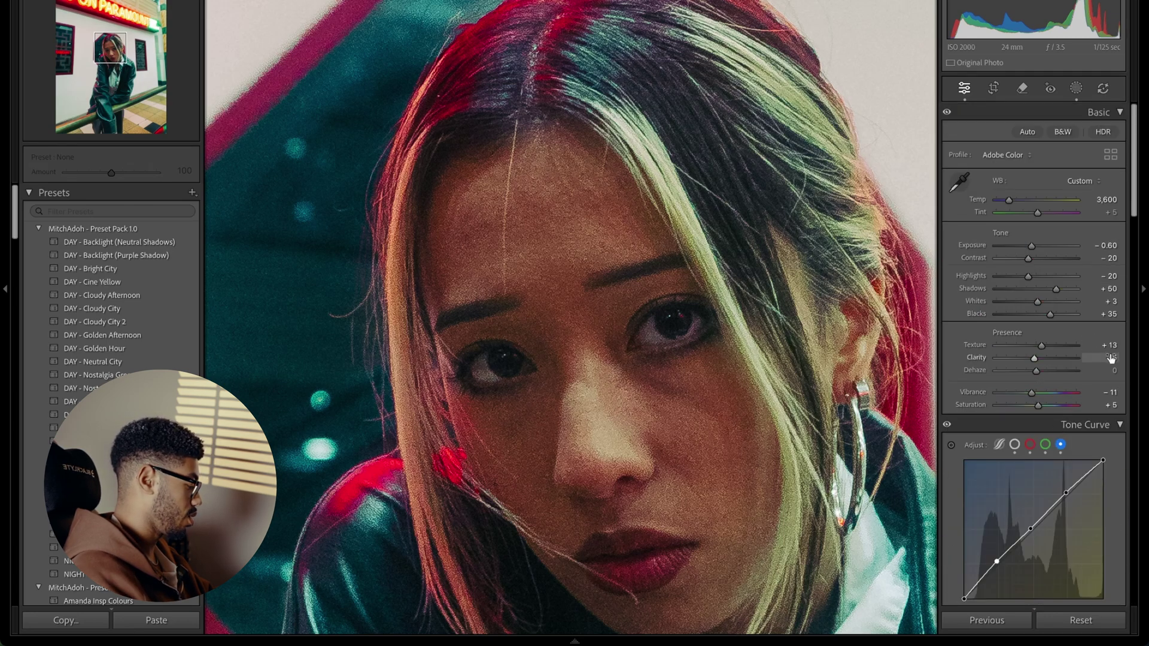
{"action": "type", "text": "-10"}
{"action": "key", "text": "Return"}
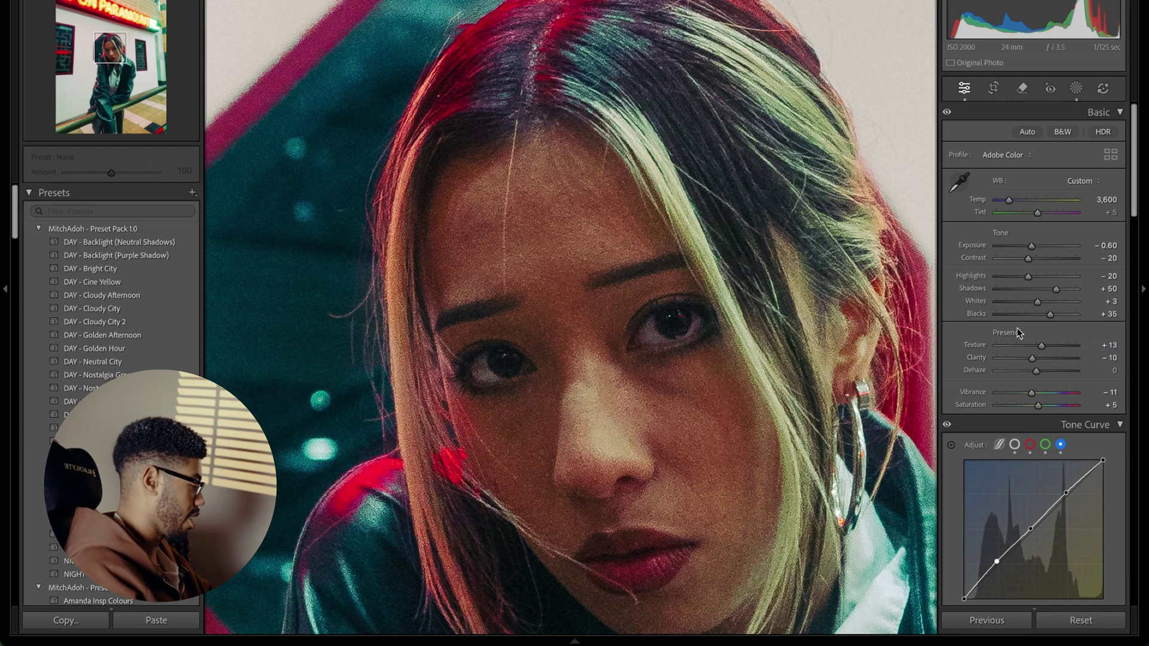
{"action": "left_click", "coordinate": [768, 223]}
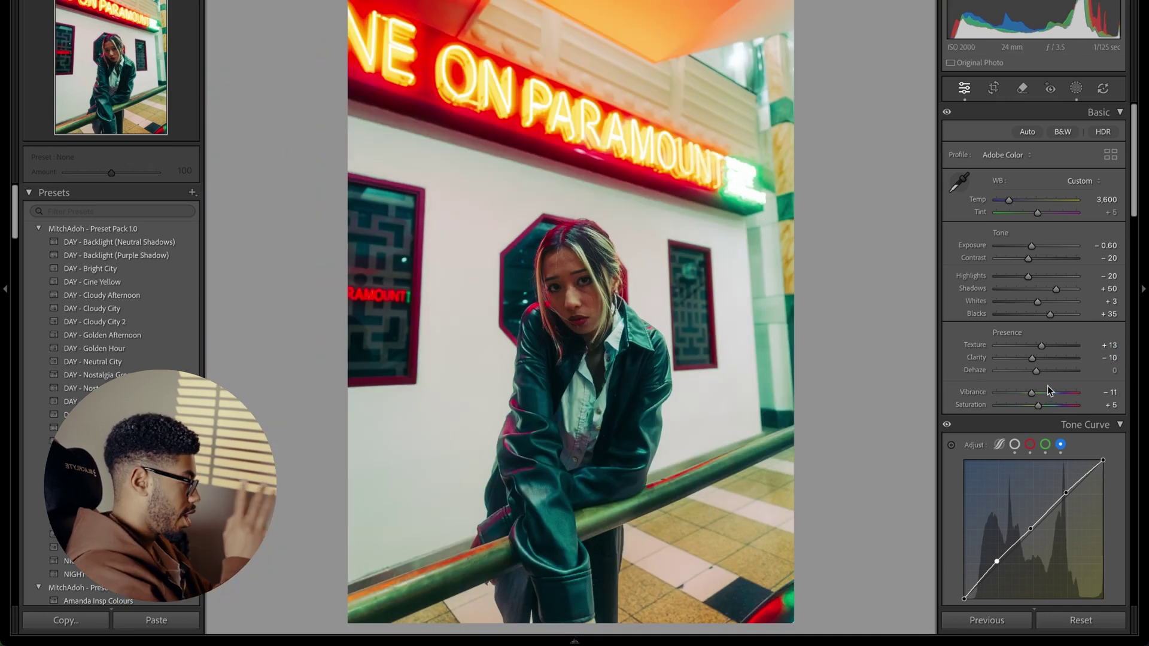
Set the Saturation value to 2.
{"action": "left_click", "coordinate": [1111, 405]}
{"action": "type", "text": "2"}
{"action": "key", "text": "Return"}
On the Green tone curve, lower the middle point slightly and add an upper point.
{"action": "scroll", "coordinate": [1029, 324], "scroll_direction": "down", "scroll_amount": 4}
{"action": "left_click", "coordinate": [1045, 291]}
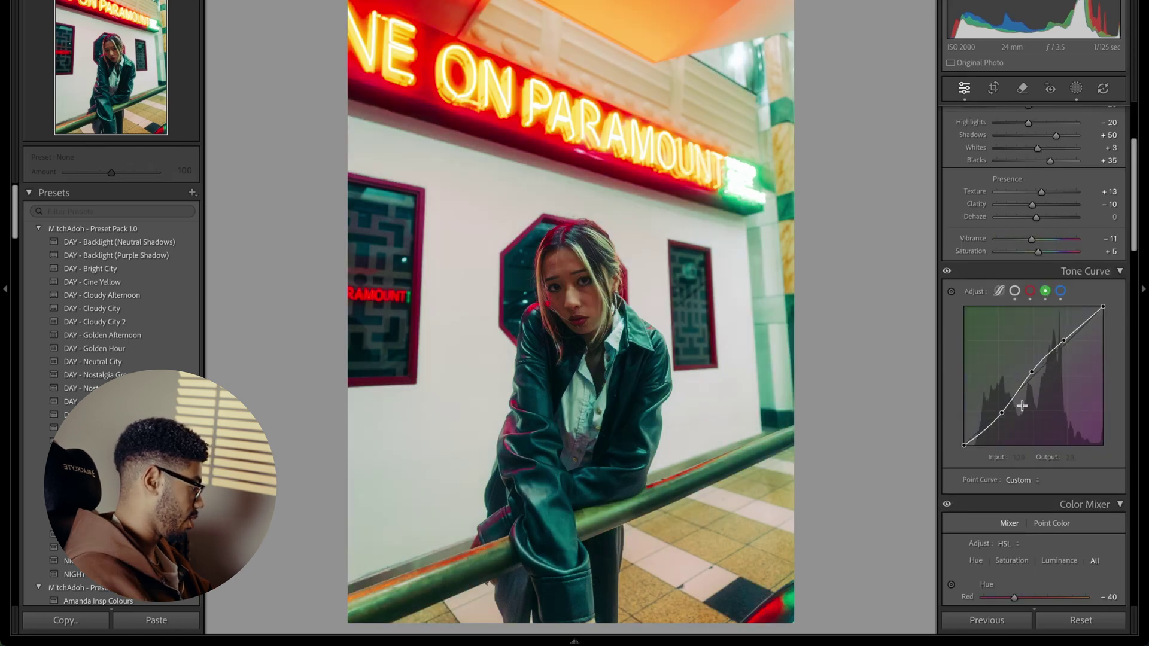
{"action": "left_click_drag", "start_coordinate": [1032, 372], "coordinate": [1031, 374]}
{"action": "left_click", "coordinate": [1063, 344]}
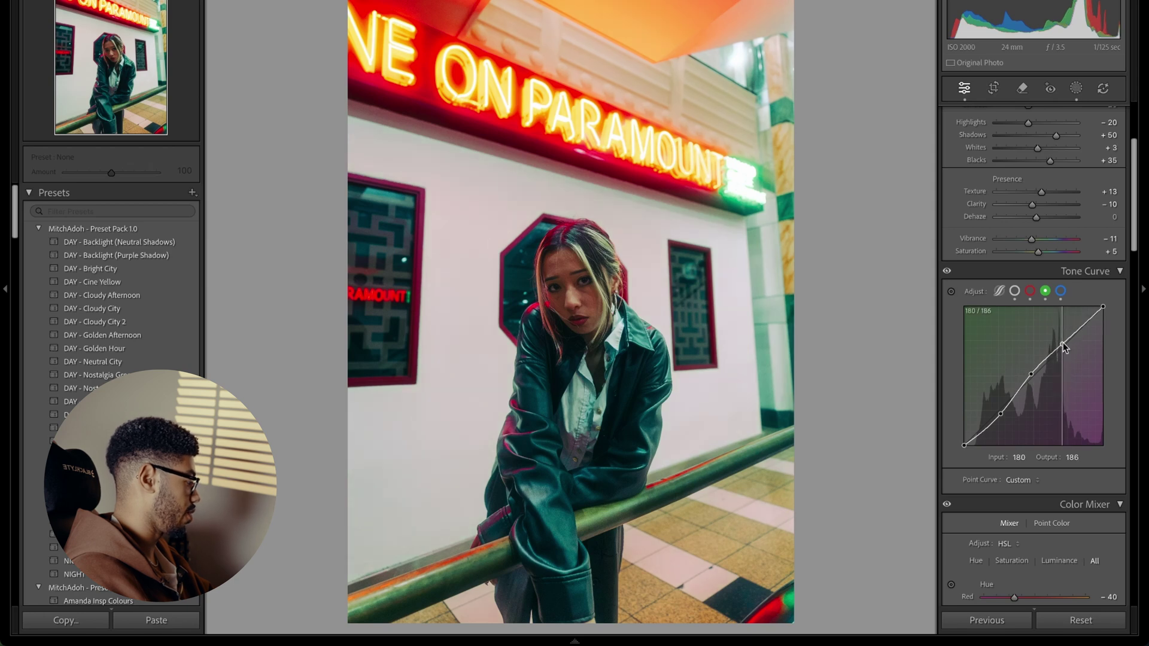
Set Contrast −40, Temp 3,964, Shadows +35 and Blacks +30 in Basic.
{"action": "scroll", "coordinate": [1041, 239], "scroll_direction": "up", "scroll_amount": 2}
{"action": "left_click_drag", "start_coordinate": [1030, 148], "coordinate": [1020, 149]}
{"action": "scroll", "coordinate": [1011, 200], "scroll_direction": "up", "scroll_amount": 2}
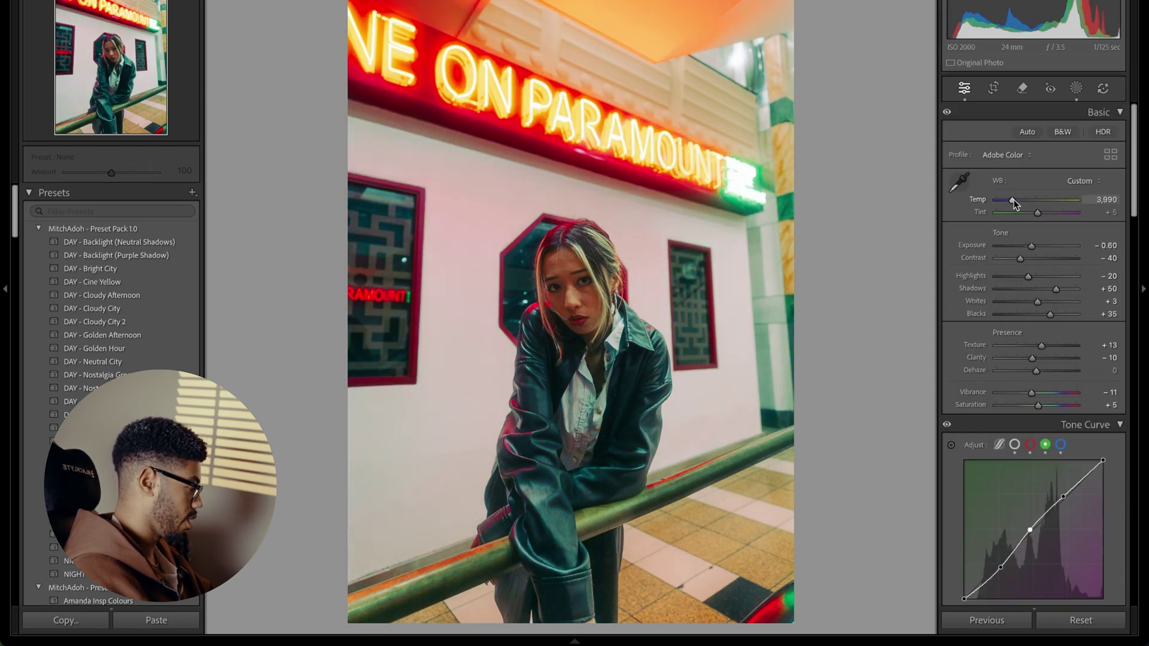
{"action": "left_click_drag", "start_coordinate": [1014, 199], "coordinate": [1011, 200]}
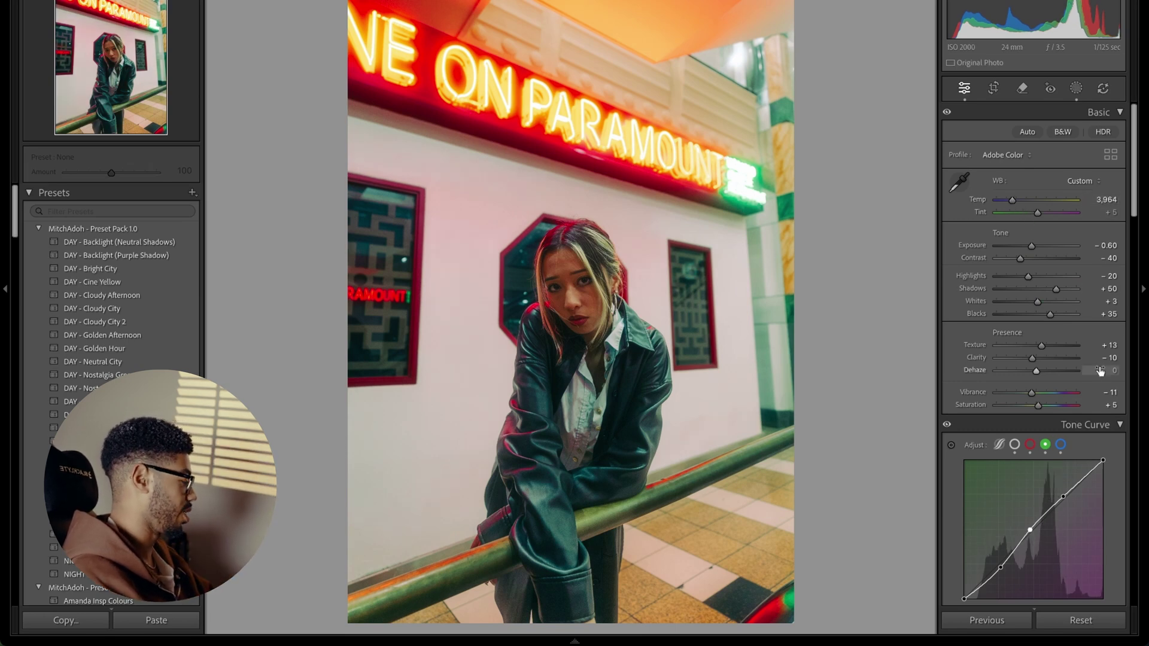
{"action": "left_click_drag", "start_coordinate": [1050, 314], "coordinate": [1051, 290]}
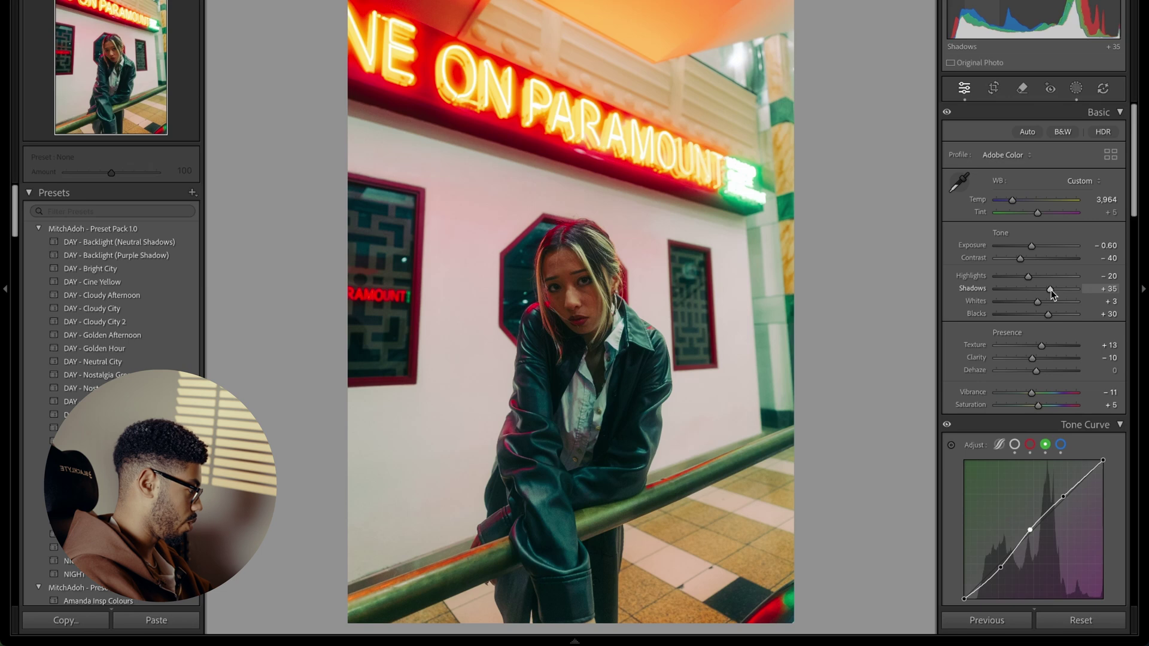
{"action": "key", "text": "shift+w"}
Give Mask 1 Exposure 0.18, Shadows +10, Highlights +6 and Tint +3.
{"action": "left_click_drag", "start_coordinate": [1053, 249], "coordinate": [1041, 249]}
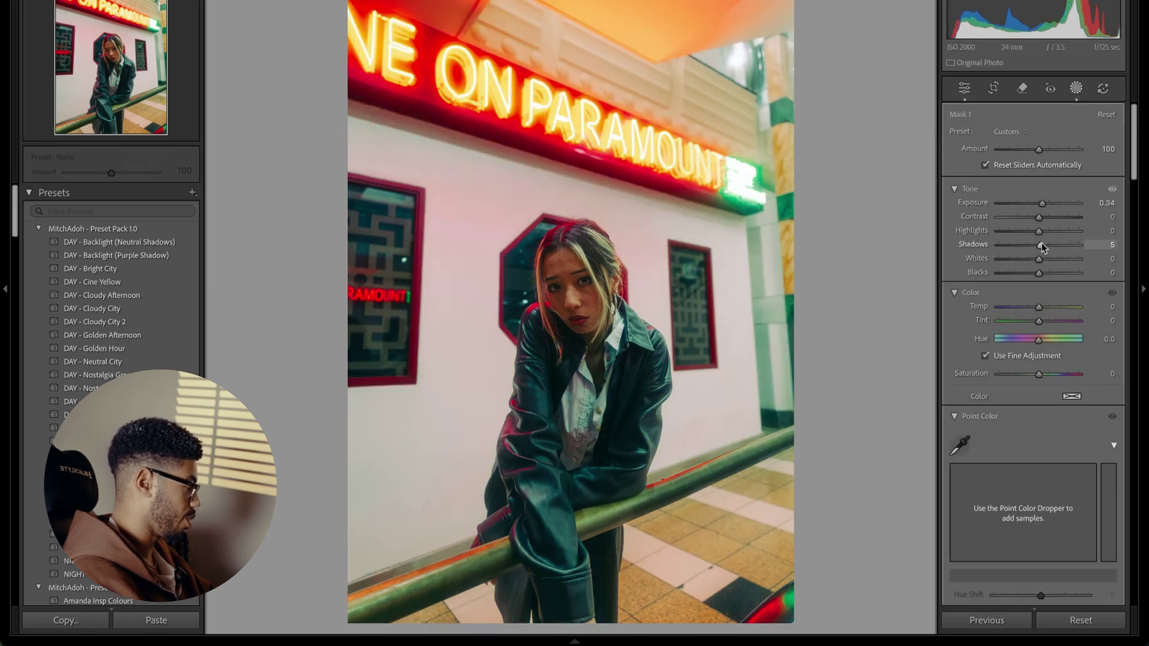
{"action": "left_click_drag", "start_coordinate": [1043, 204], "coordinate": [1040, 204]}
{"action": "left_click_drag", "start_coordinate": [1041, 247], "coordinate": [1040, 231]}
{"action": "left_click_drag", "start_coordinate": [1039, 321], "coordinate": [1041, 322]}
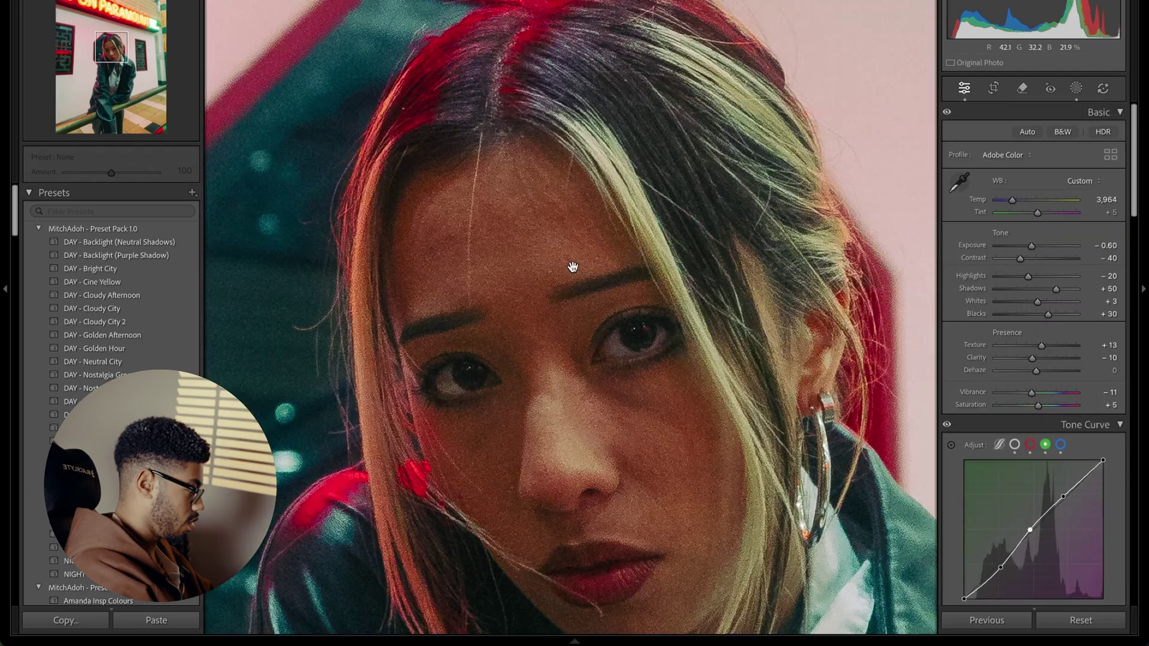
Leave masking and bring HSL Red saturation to +15.
{"action": "key", "text": "z"}
{"action": "scroll", "coordinate": [1062, 314], "scroll_direction": "down", "scroll_amount": 5}
{"action": "scroll", "coordinate": [1061, 312], "scroll_direction": "down", "scroll_amount": 2}
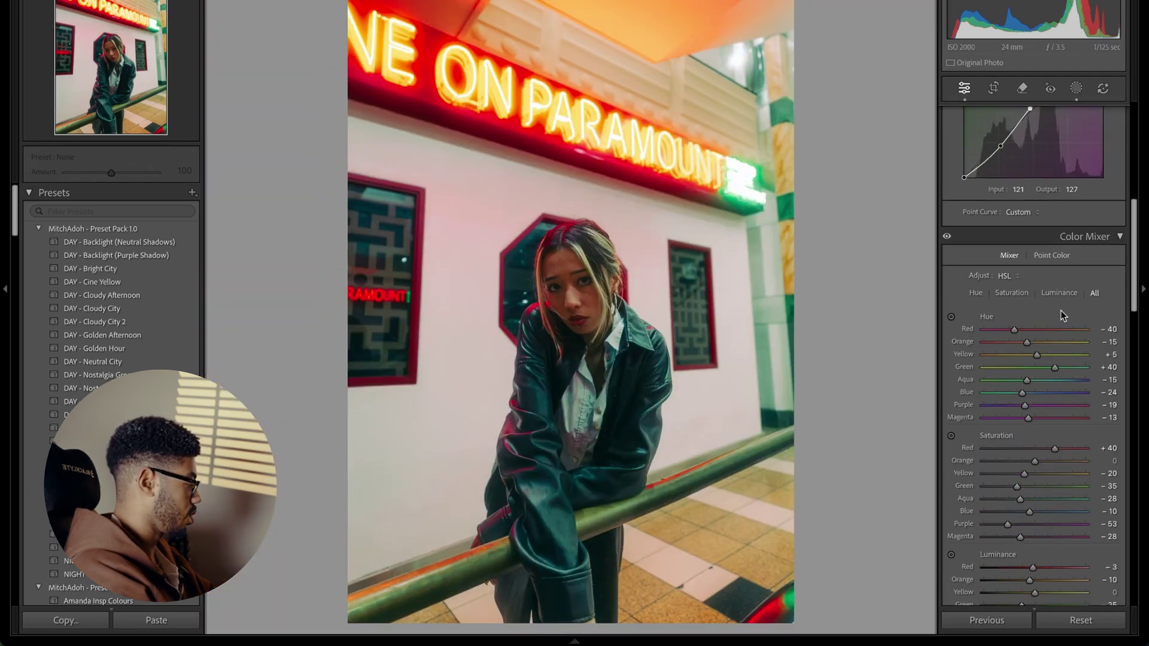
{"action": "left_click", "coordinate": [1110, 439]}
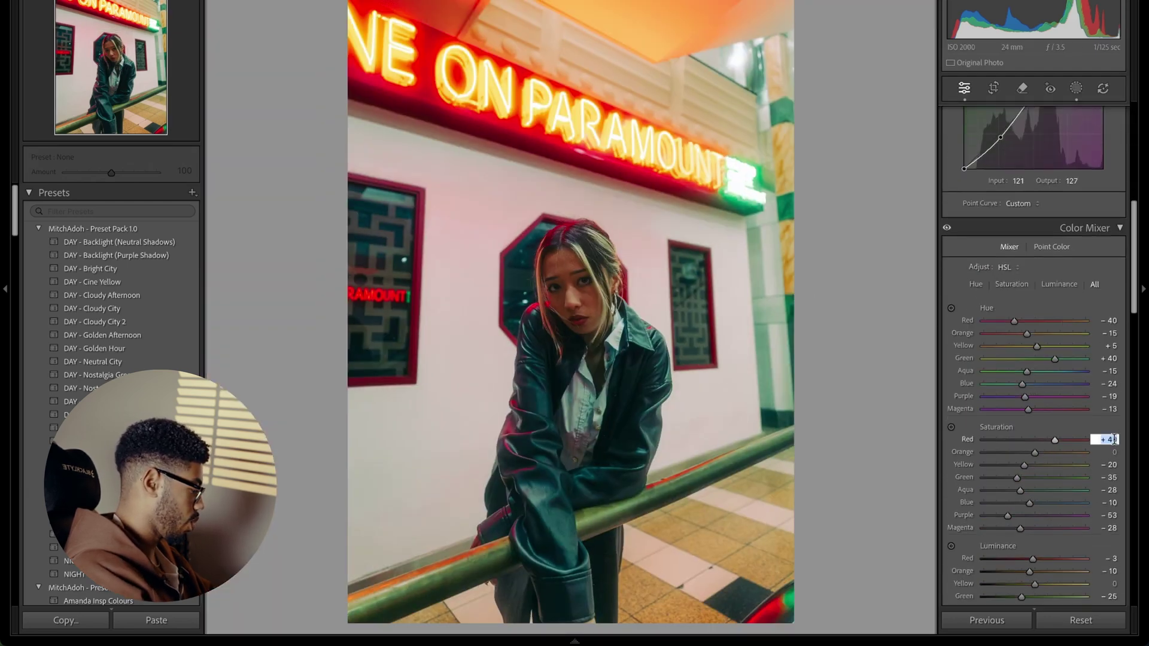
{"action": "type", "text": "30"}
{"action": "key", "text": "Return"}
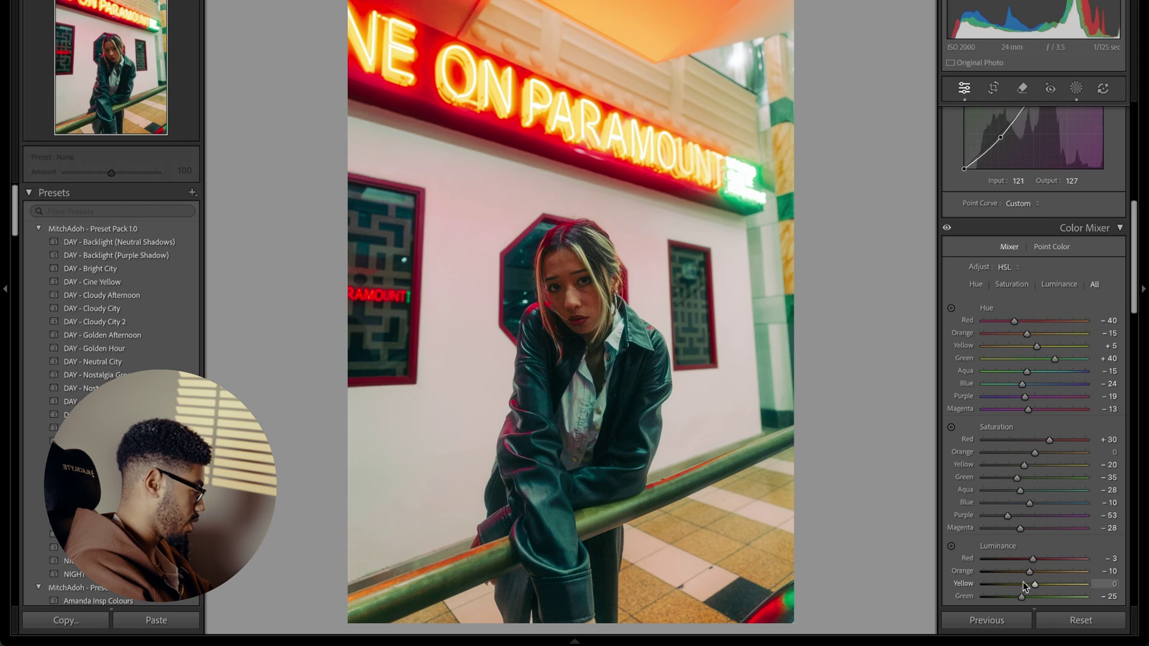
{"action": "left_click_drag", "start_coordinate": [1028, 573], "coordinate": [1032, 573]}
Set Orange luminance −5 and Yellow saturation −7, then compare before and after.
{"action": "left_click", "coordinate": [1032, 465]}
{"action": "left_click", "coordinate": [1033, 454]}
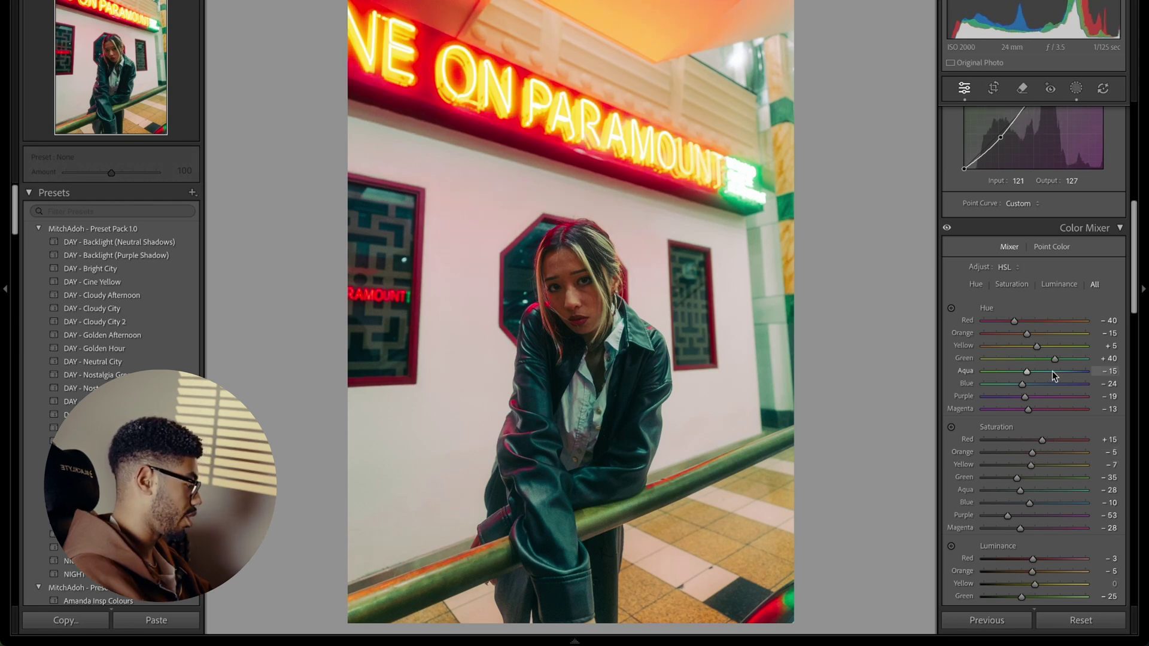
{"action": "scroll", "coordinate": [1052, 371], "scroll_direction": "down", "scroll_amount": 10}
{"action": "key", "text": "backslash"}
{"action": "key", "text": "backslash"}
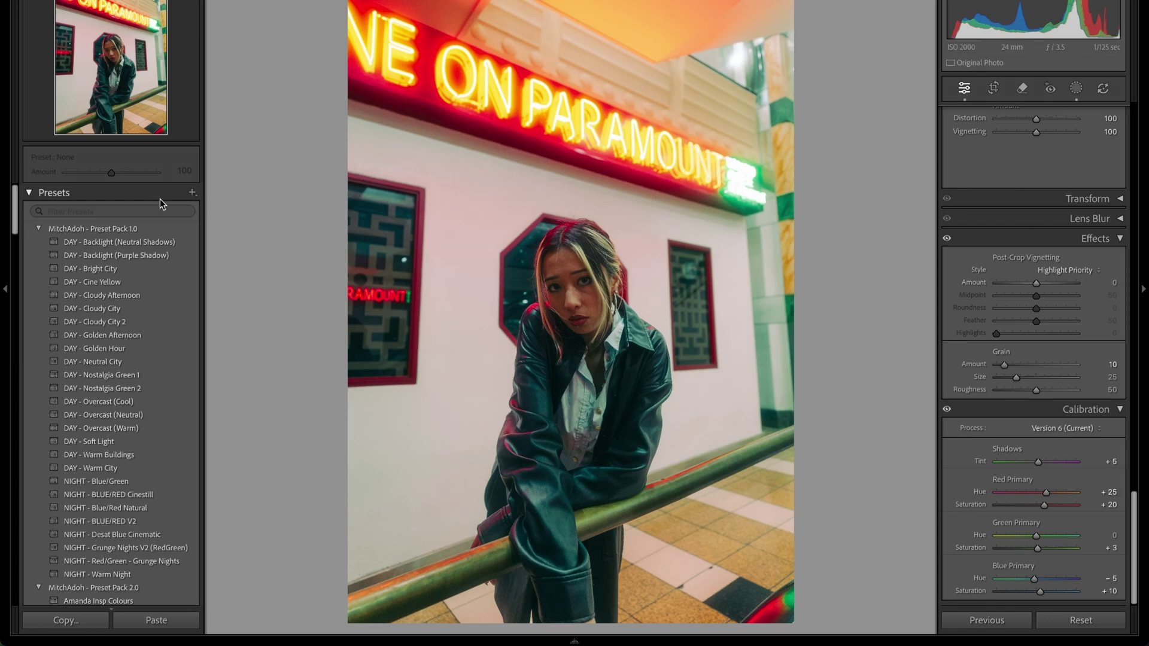
Create a new Develop preset in Preset Pack 2.0 with Masking ticked.
{"action": "left_click", "coordinate": [191, 194]}
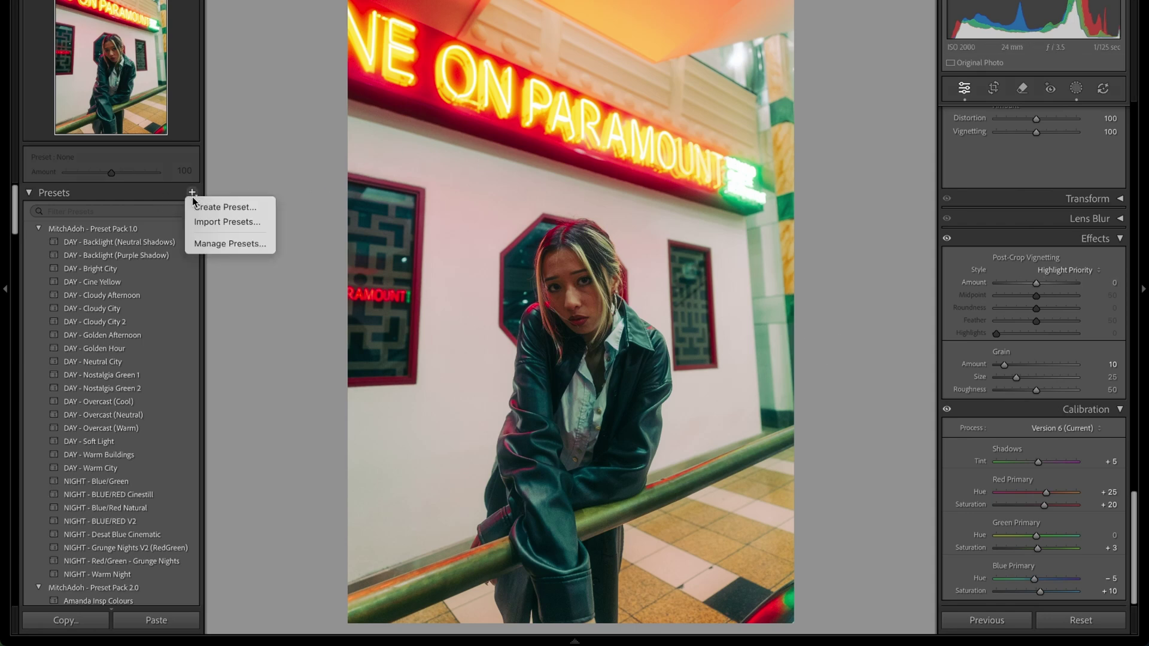
{"action": "left_click", "coordinate": [249, 208]}
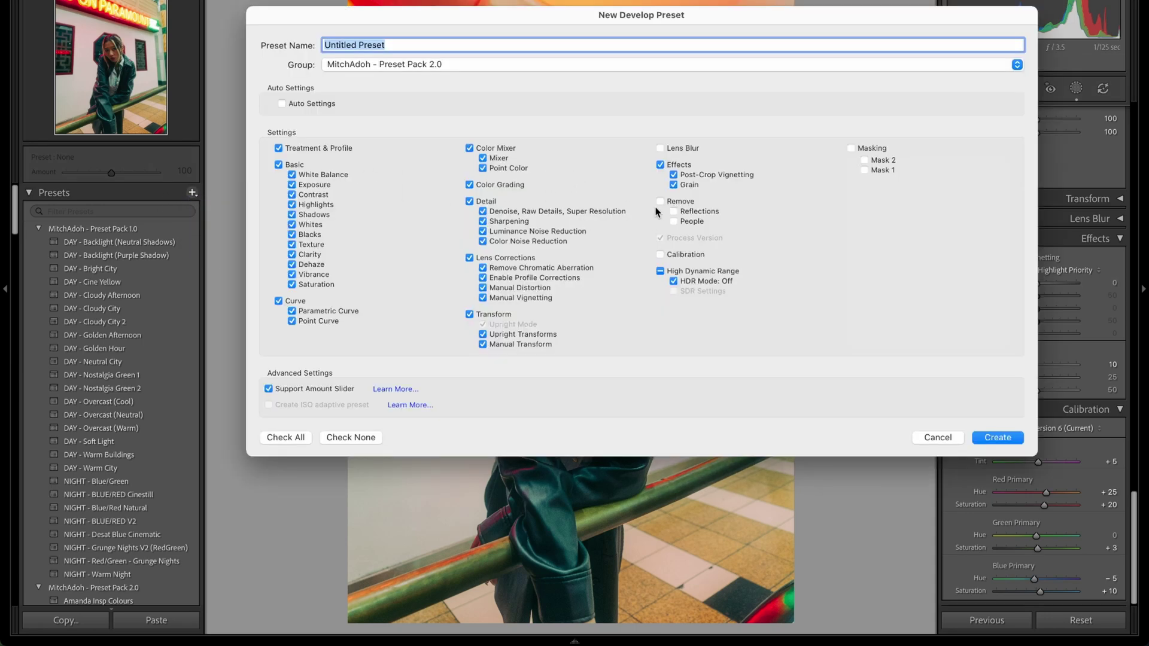
{"action": "left_click", "coordinate": [873, 148]}
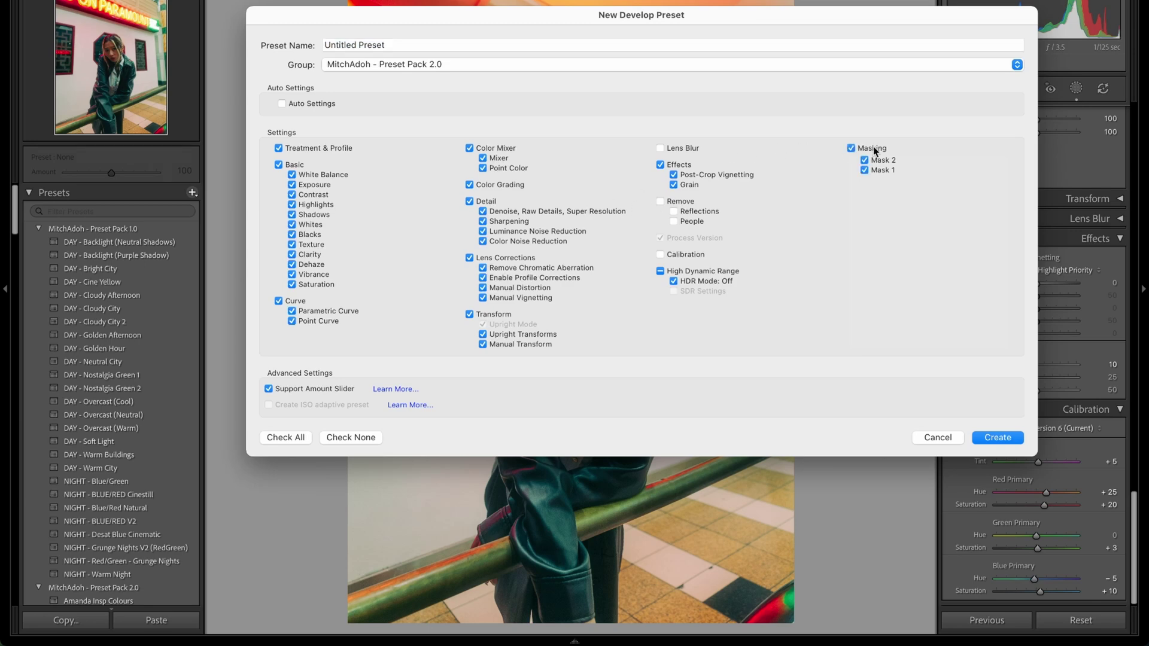
{"action": "left_click", "coordinate": [1015, 438]}
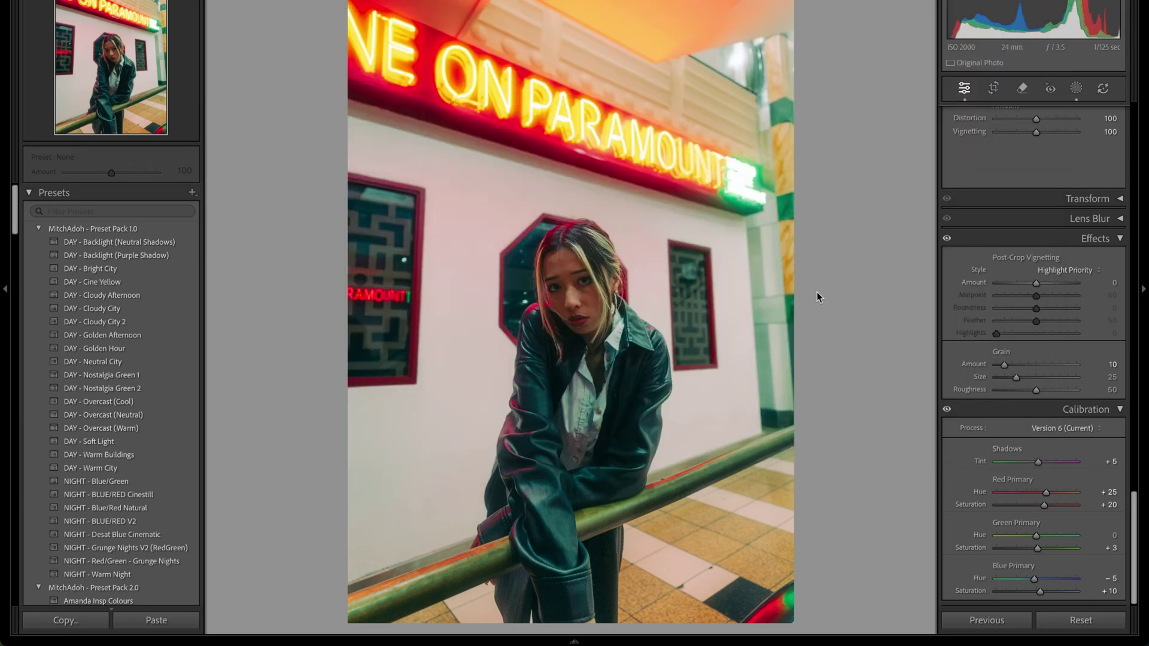
{"action": "mouse_move", "coordinate": [700, 642]}
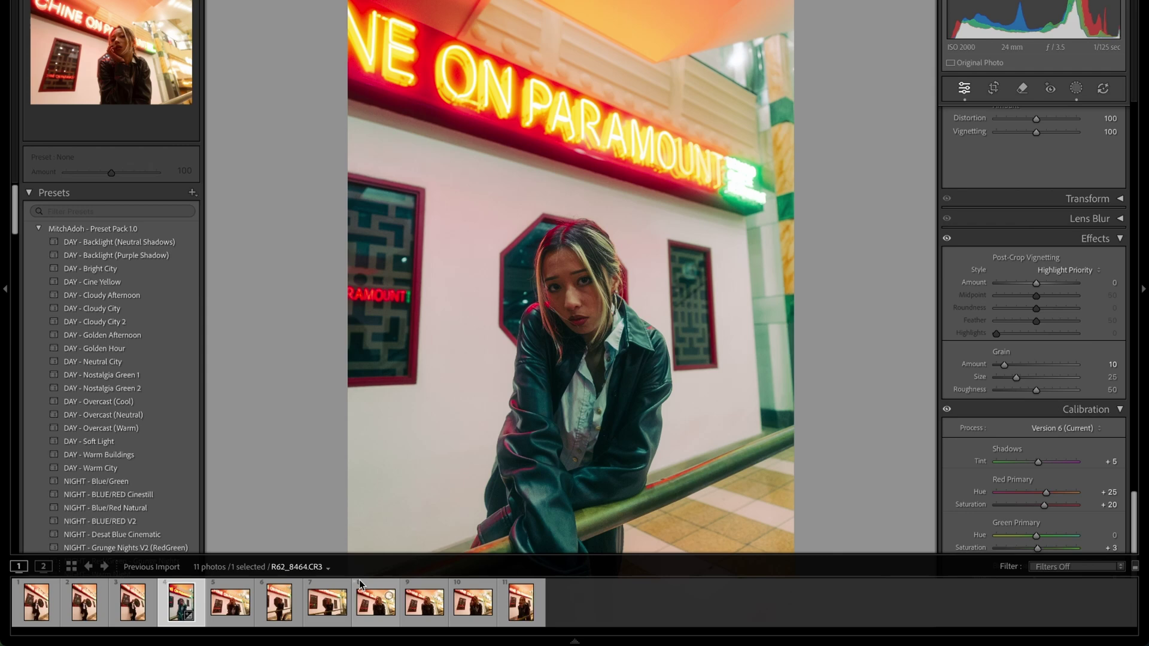
Select all eleven photos and Synchronize the settings with Masking included.
{"action": "key", "text": "ctrl+a"}
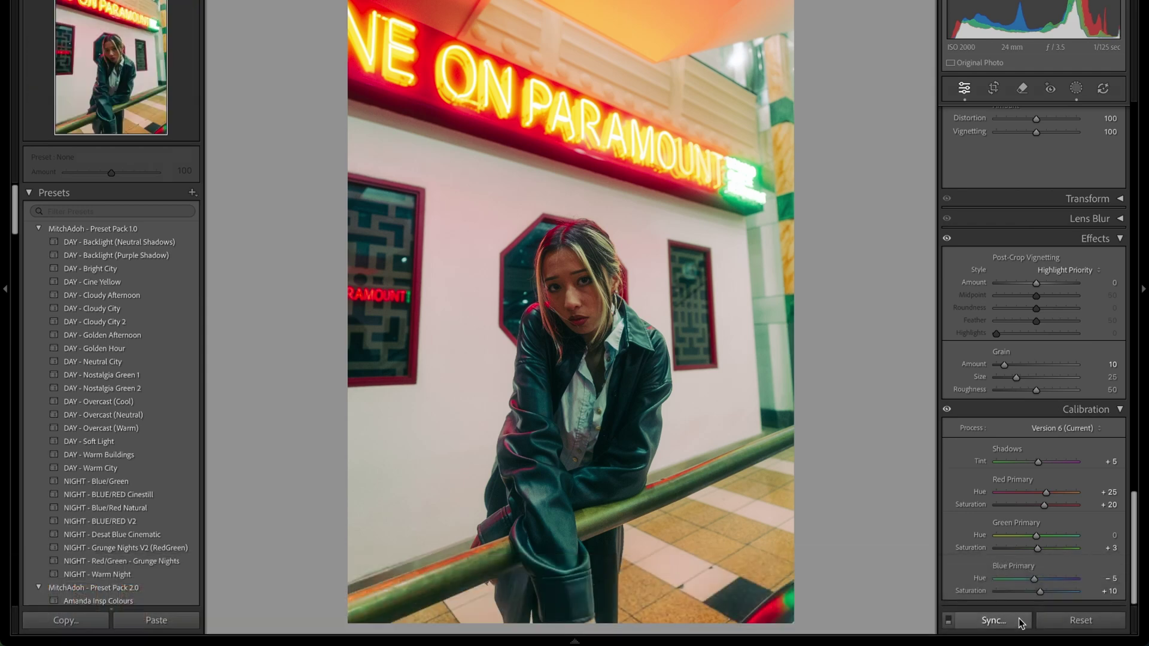
{"action": "left_click", "coordinate": [1016, 623]}
{"action": "left_click", "coordinate": [850, 45]}
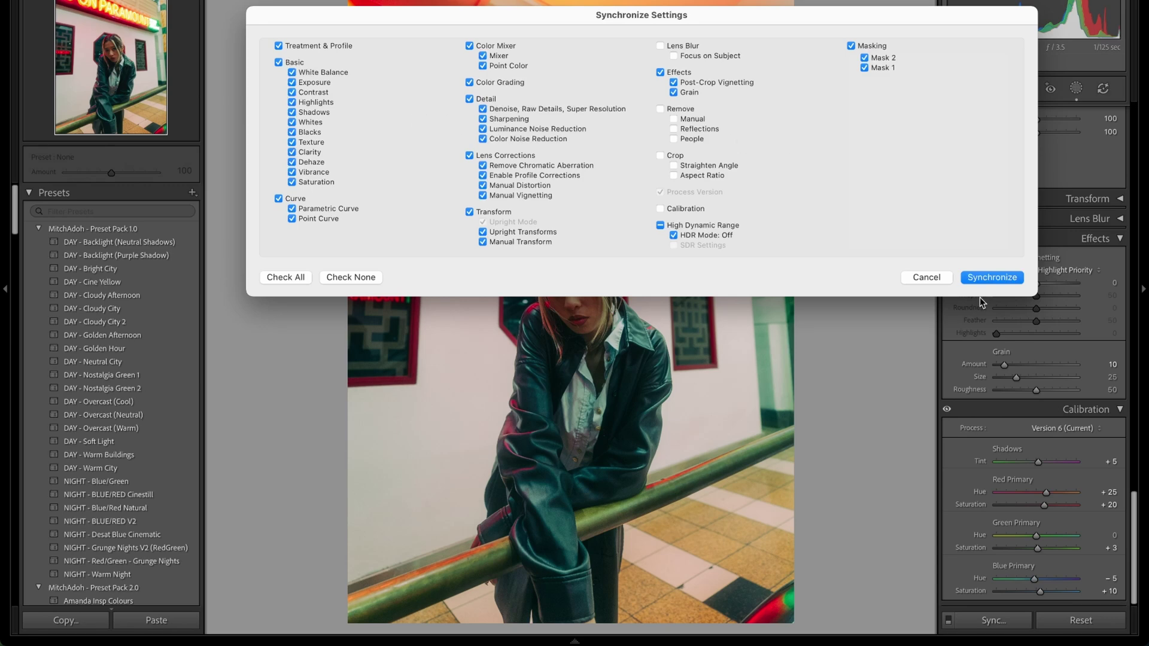
{"action": "left_click", "coordinate": [995, 277]}
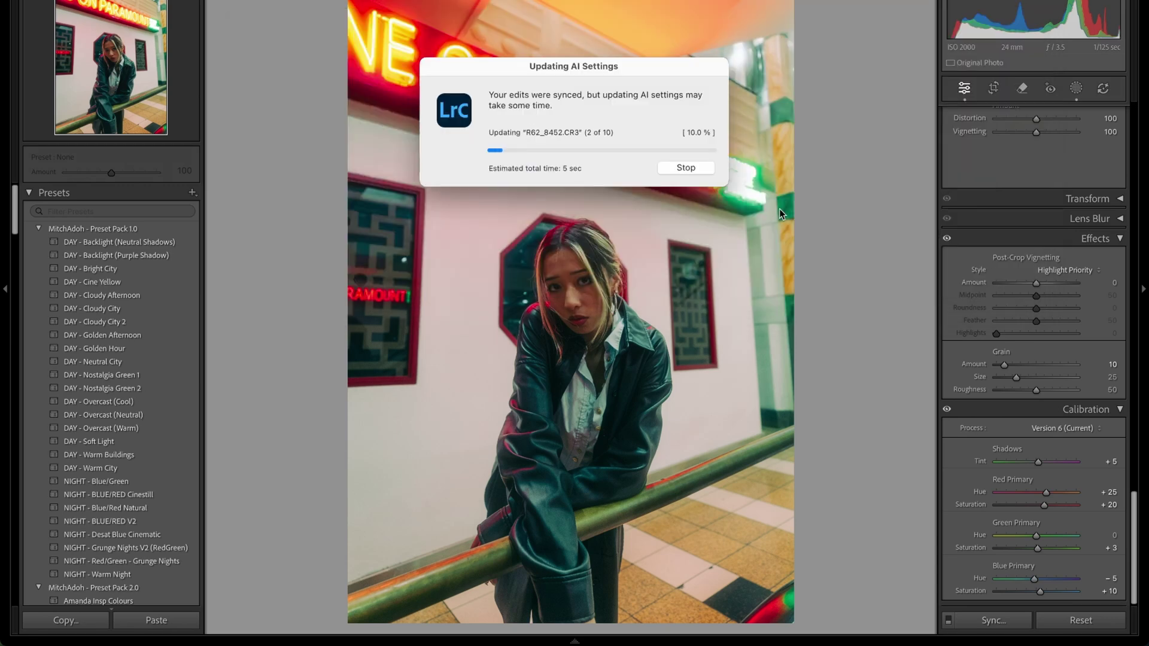